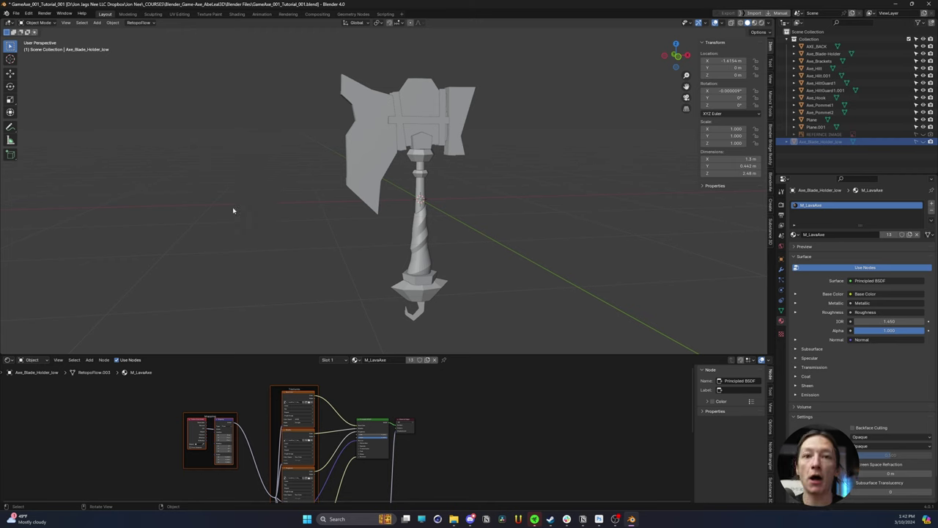
- Unhide the REFERNCE IMAGE object and view it beside the blockout axe from several angles
{"action": "middle_click_drag", "start_coordinate": [232, 207], "coordinate": [225, 265]}
{"action": "middle_click_drag", "start_coordinate": [285, 242], "coordinate": [287, 222]}
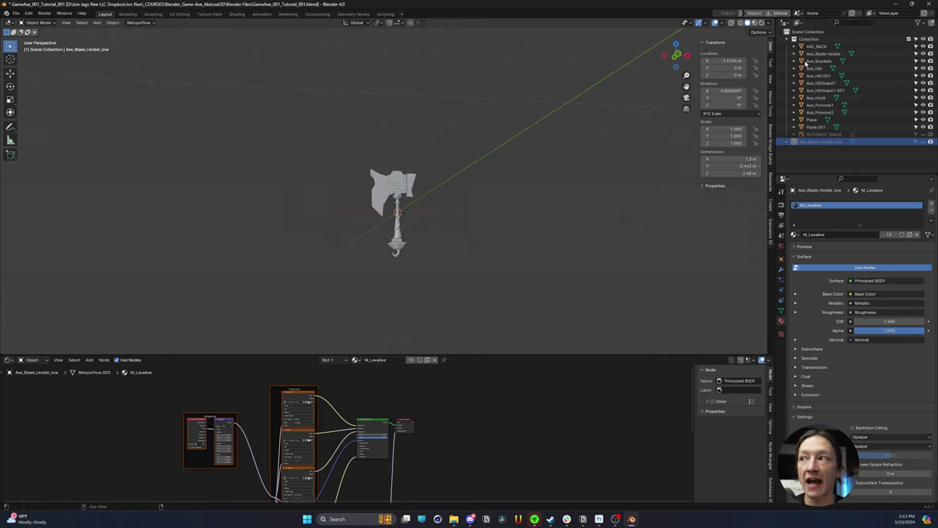
{"action": "left_click", "coordinate": [923, 137]}
{"action": "middle_click_drag", "start_coordinate": [440, 163], "coordinate": [459, 166]}
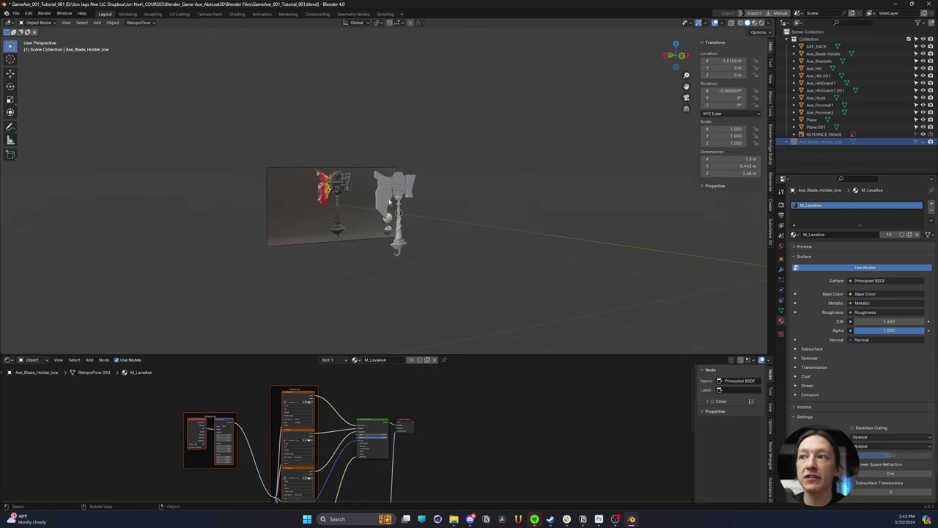
{"action": "middle_click_drag", "start_coordinate": [392, 204], "coordinate": [365, 228], "text": "ctrl"}
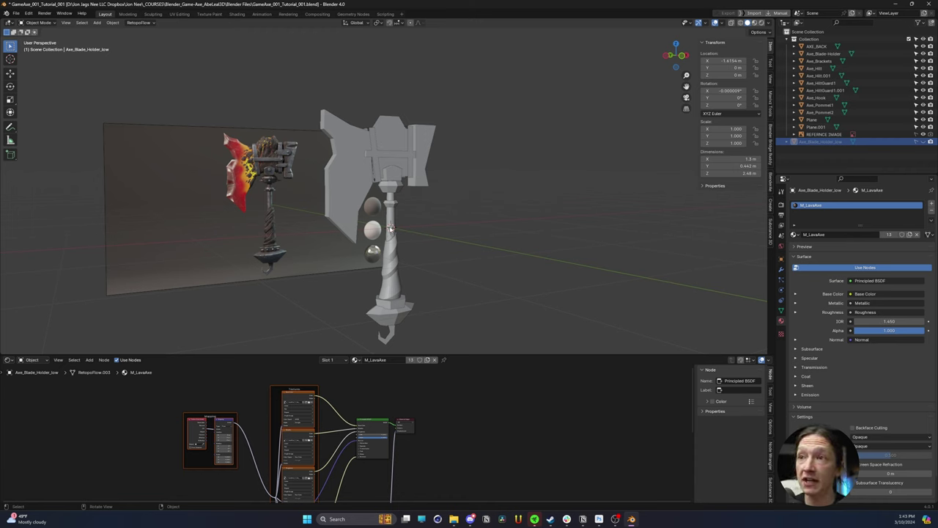
{"action": "middle_click_drag", "start_coordinate": [383, 155], "coordinate": [359, 139], "text": "ctrl"}
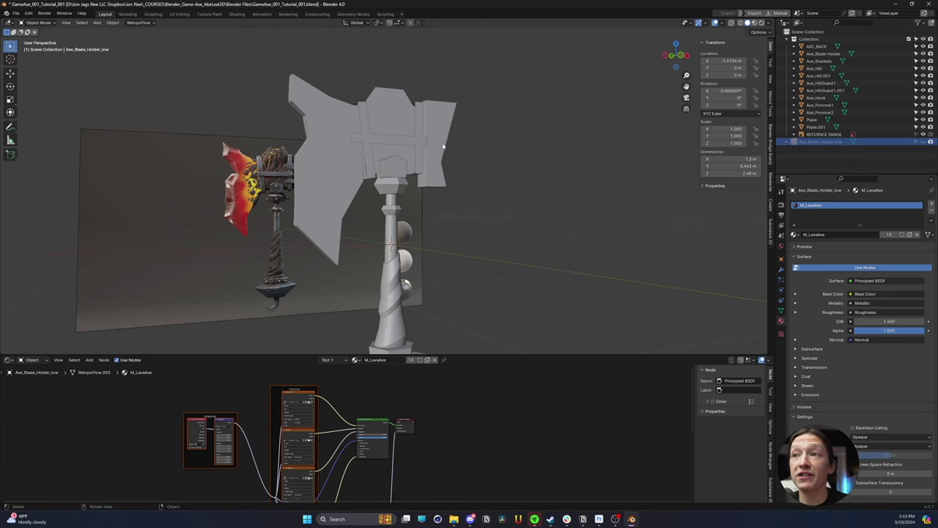
{"action": "middle_click_drag", "start_coordinate": [418, 157], "coordinate": [373, 174]}
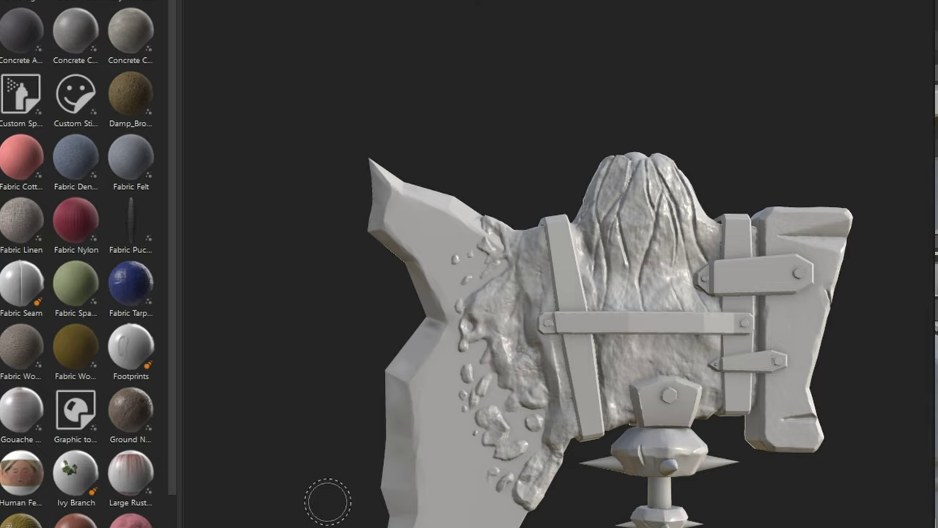
{"action": "middle_click_drag", "start_coordinate": [433, 443], "coordinate": [398, 373], "text": "alt"}
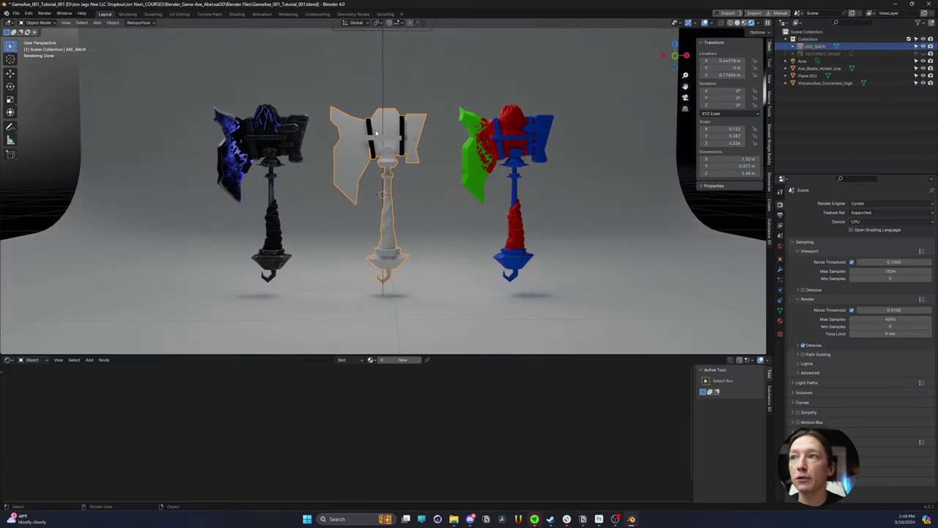
- Inspect the mesh of the middle blockout axe in Edit Mode with Solid viewport shading, and return to Object Mode
{"action": "key", "text": "Tab"}
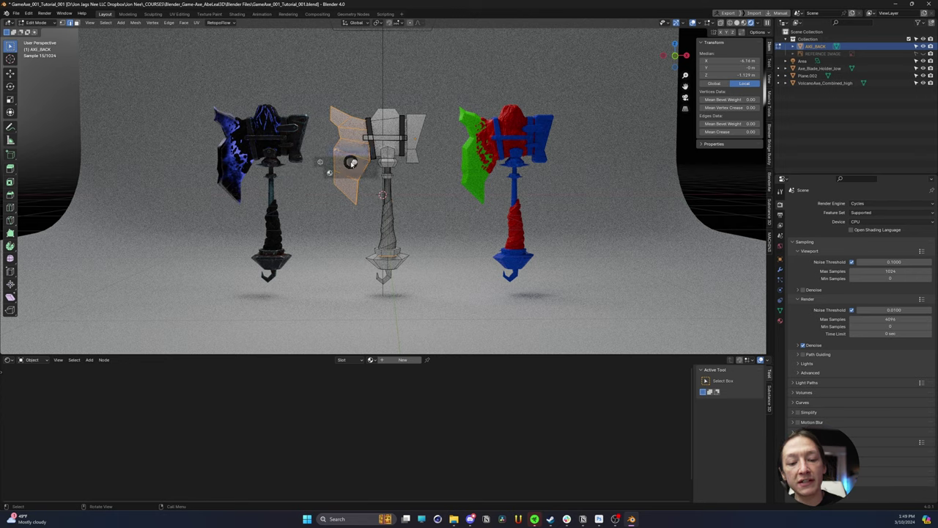
{"action": "key", "text": "z"}
{"action": "left_click", "coordinate": [351, 161]}
{"action": "middle_click_drag", "start_coordinate": [351, 161], "coordinate": [298, 140]}
{"action": "key", "text": "Tab"}
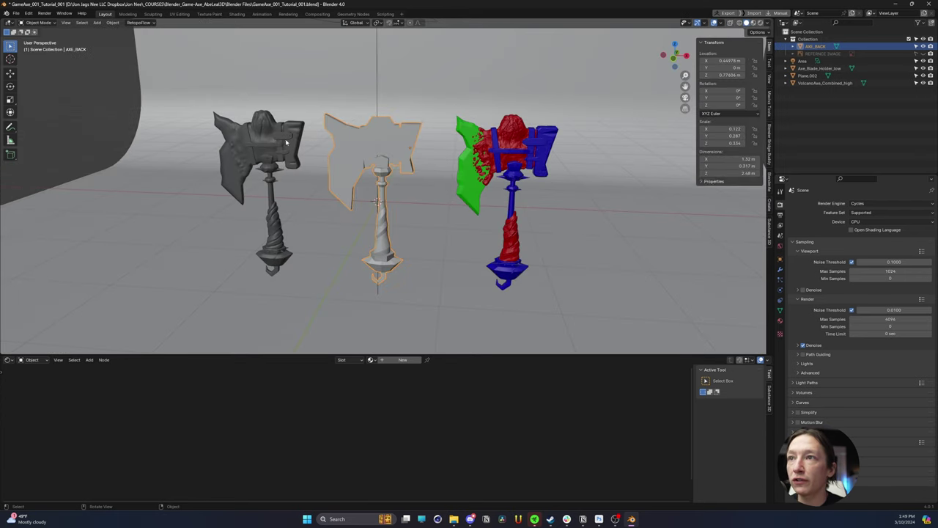
- Inspect the mesh density of the low-poly Axe_Blade_Holder_low and the high-poly VolcanoAxe_Combined_high in Edit Mode
{"action": "left_click", "coordinate": [277, 147]}
{"action": "key", "text": "Tab"}
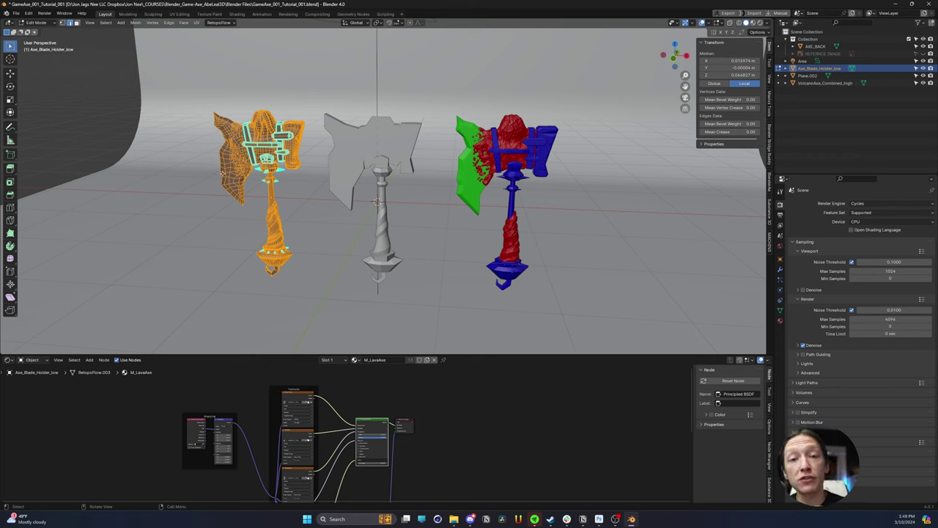
{"action": "key", "text": "Tab"}
{"action": "left_click", "coordinate": [503, 149]}
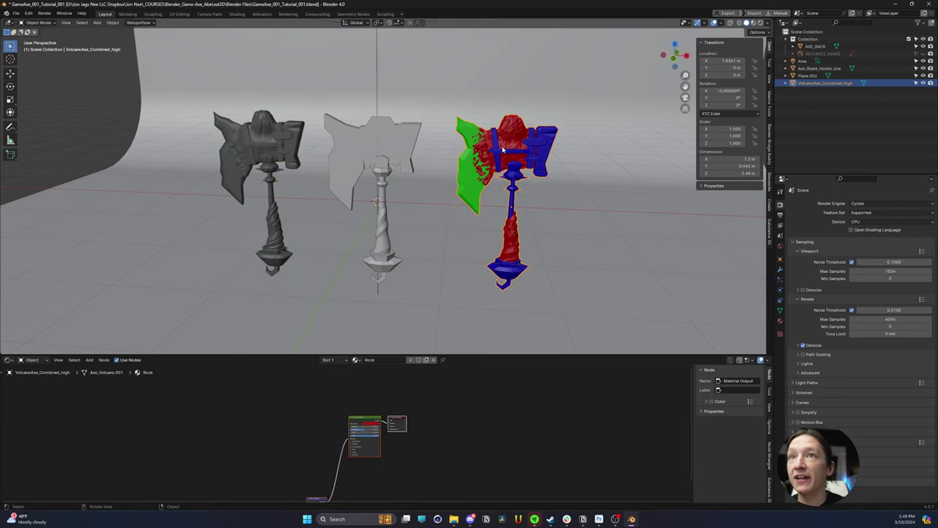
{"action": "key", "text": "Tab"}
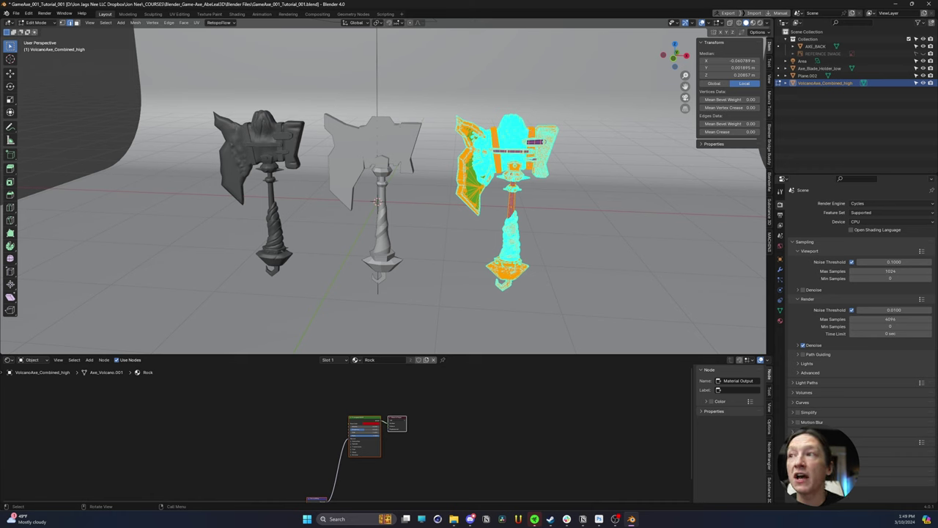
{"action": "key", "text": "Tab"}
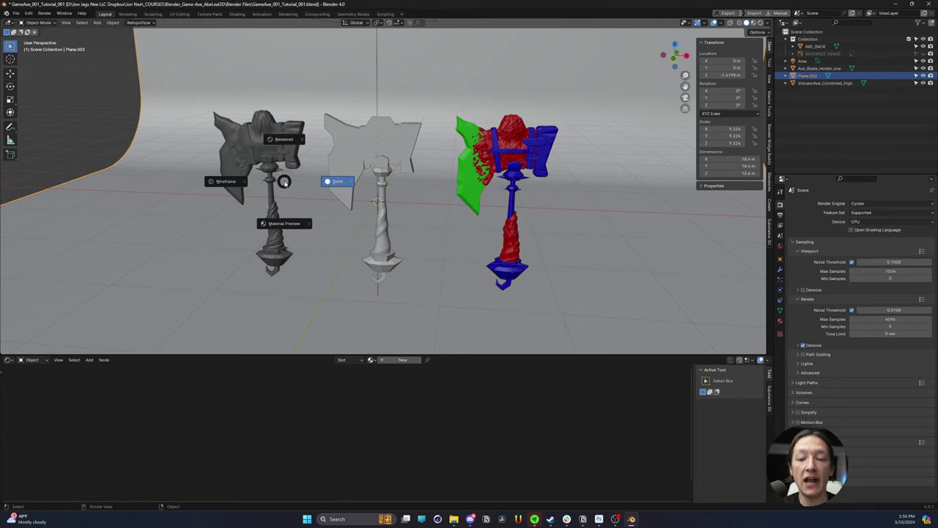
- Switch the viewport to Rendered shading and view the three axes from another angle
{"action": "key", "text": "r"}
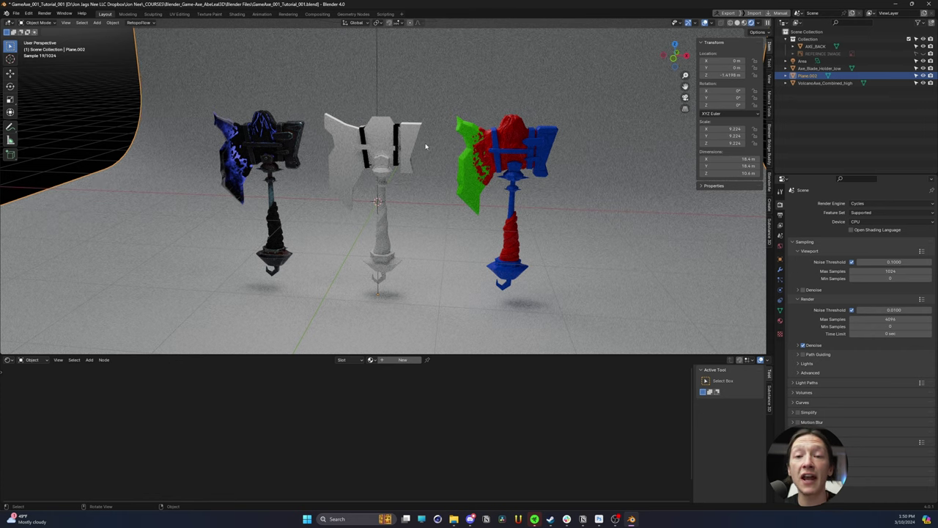
{"action": "middle_click_drag", "start_coordinate": [404, 142], "coordinate": [503, 140]}
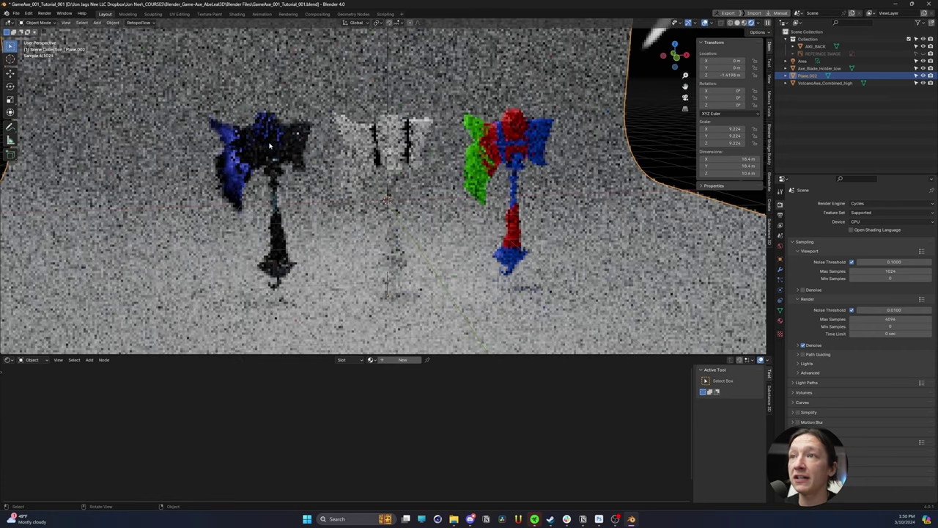
{"action": "left_click", "coordinate": [260, 143]}
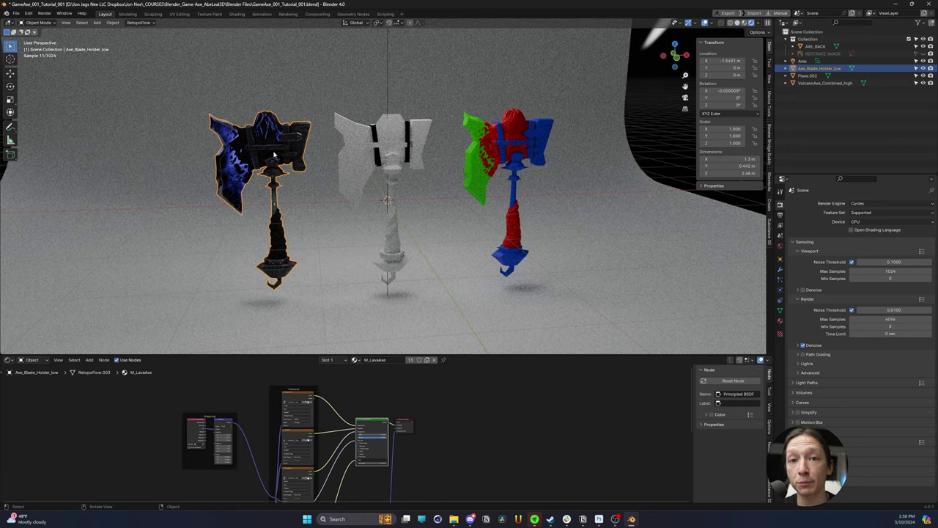
{"action": "left_click", "coordinate": [397, 106]}
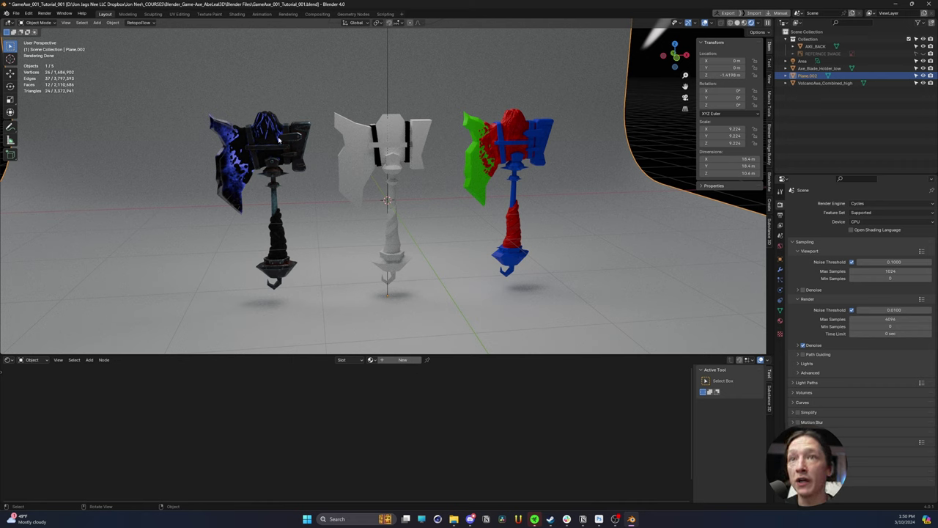
- Select the blockout, high-poly and low-poly axes one at a time to compare their geometry statistics
{"action": "left_click", "coordinate": [393, 140]}
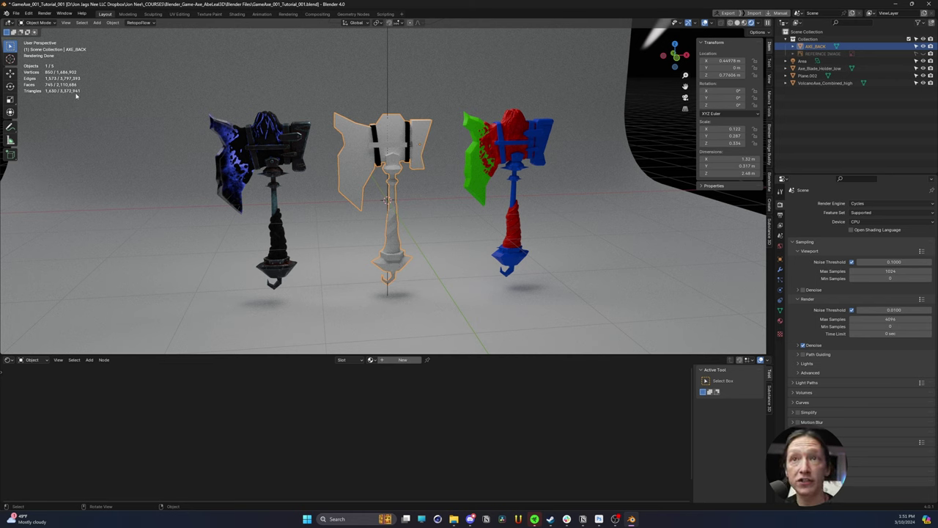
{"action": "left_click", "coordinate": [513, 133]}
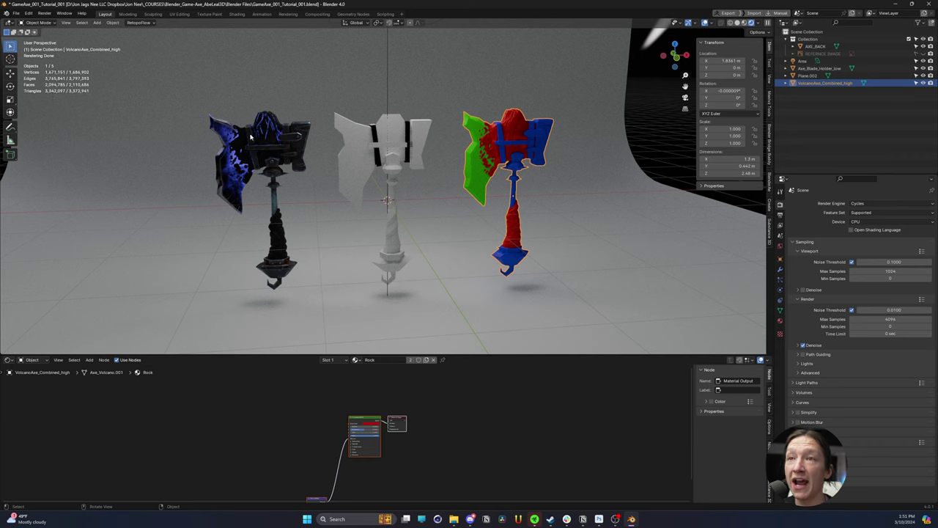
{"action": "left_click", "coordinate": [279, 145]}
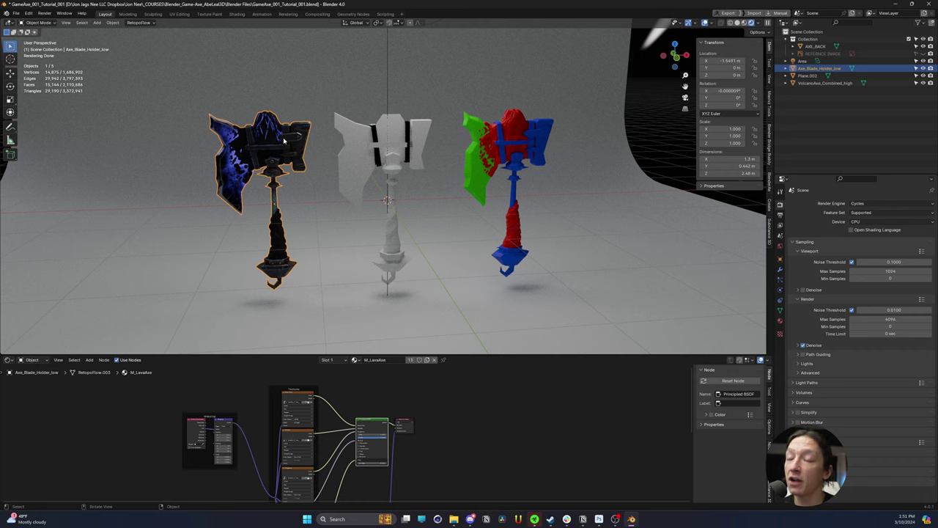
{"action": "left_click", "coordinate": [512, 152]}
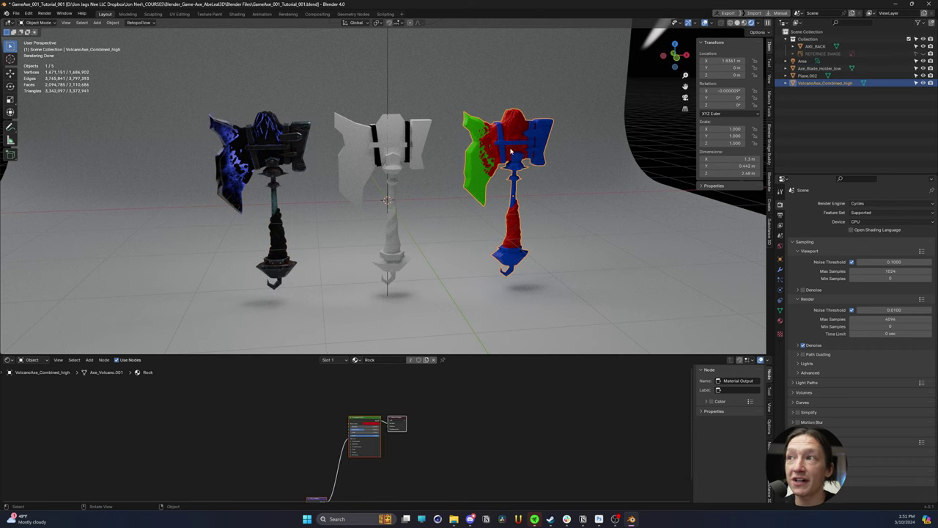
{"action": "left_click", "coordinate": [265, 137]}
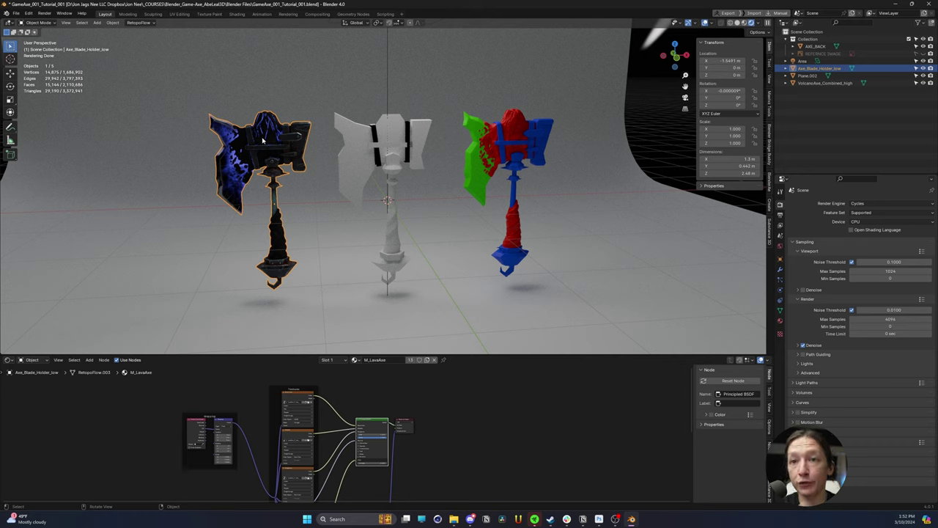
- Switch to the UV Editing workspace and examine the whole UV layout of the low-poly axe
{"action": "left_click", "coordinate": [178, 14]}
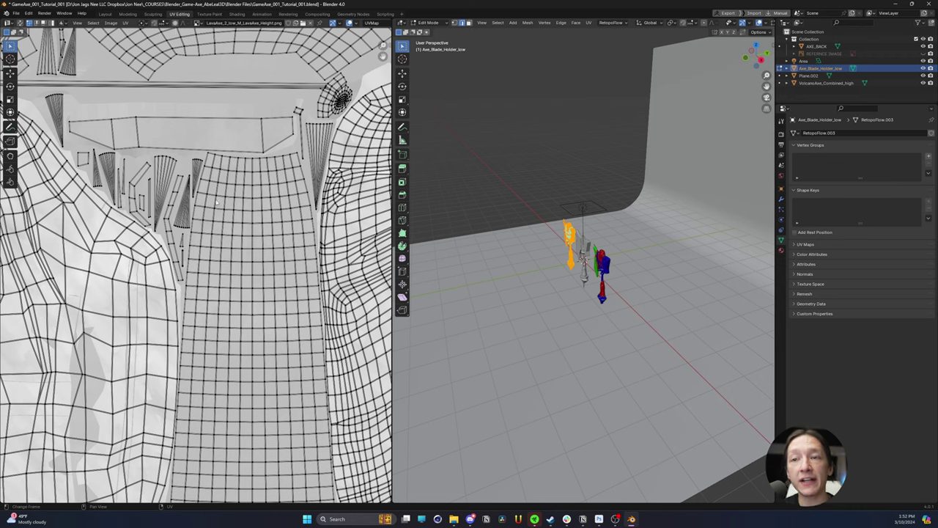
{"action": "key", "text": "Home"}
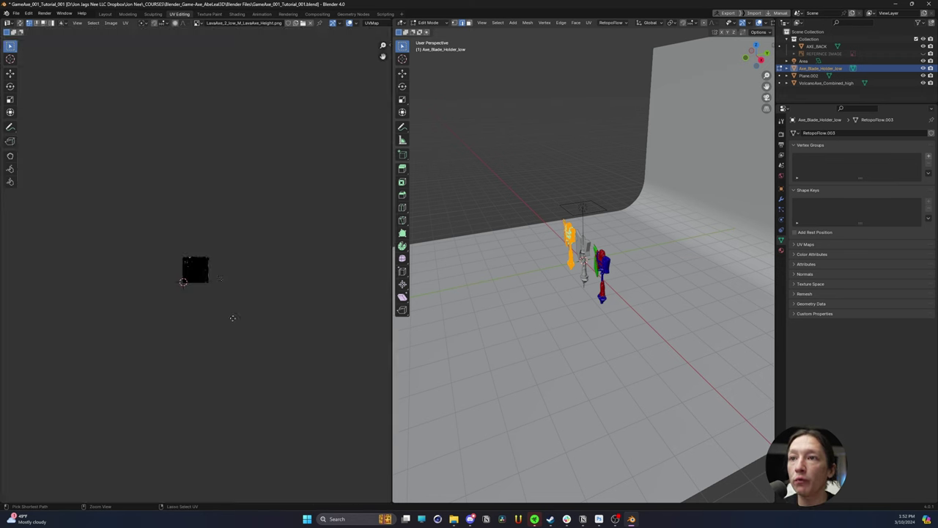
{"action": "scroll", "coordinate": [276, 259], "scroll_direction": "up", "scroll_amount": 3}
{"action": "scroll", "coordinate": [277, 259], "scroll_direction": "down", "scroll_amount": 3}
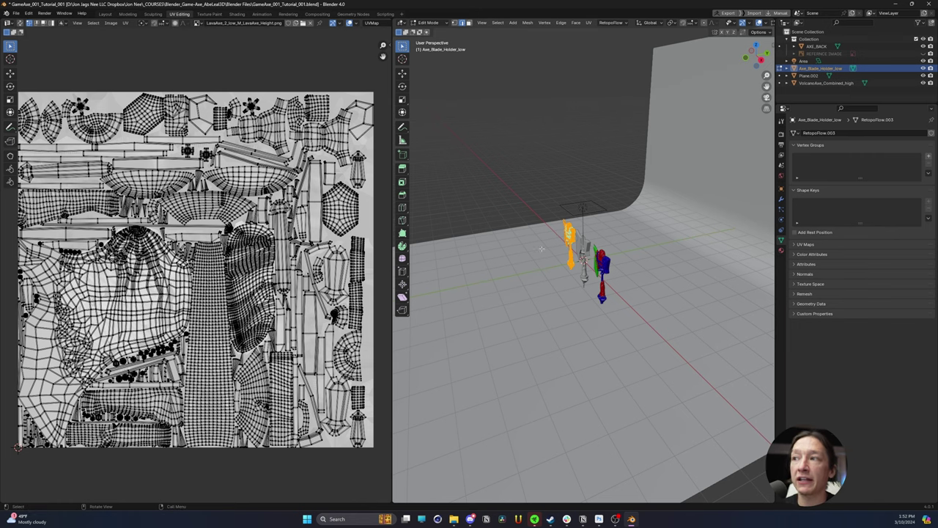
- Put the middle blockout axe in Edit Mode with all its geometry selected, and bring its default UV layout into view
{"action": "middle_click_drag", "start_coordinate": [543, 248], "coordinate": [597, 156]}
{"action": "key", "text": "Tab"}
{"action": "left_click", "coordinate": [573, 147]}
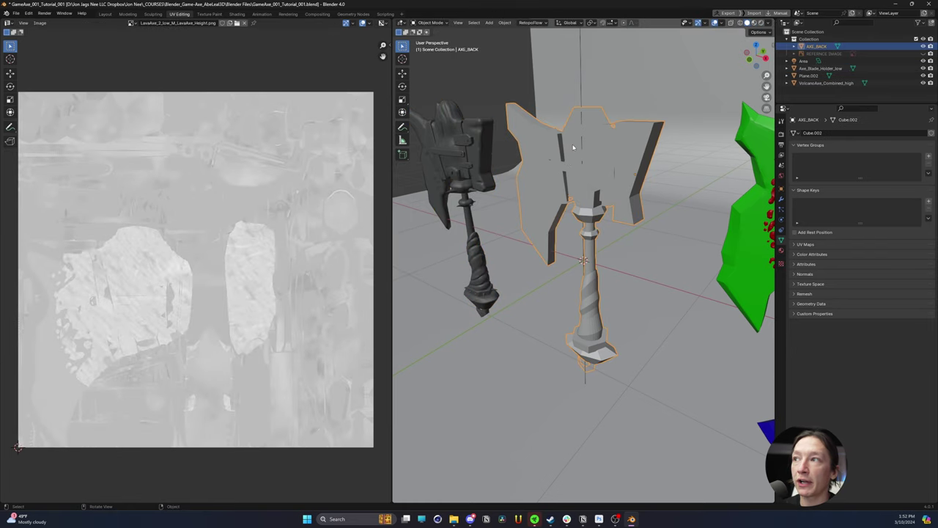
{"action": "key", "text": "Tab"}
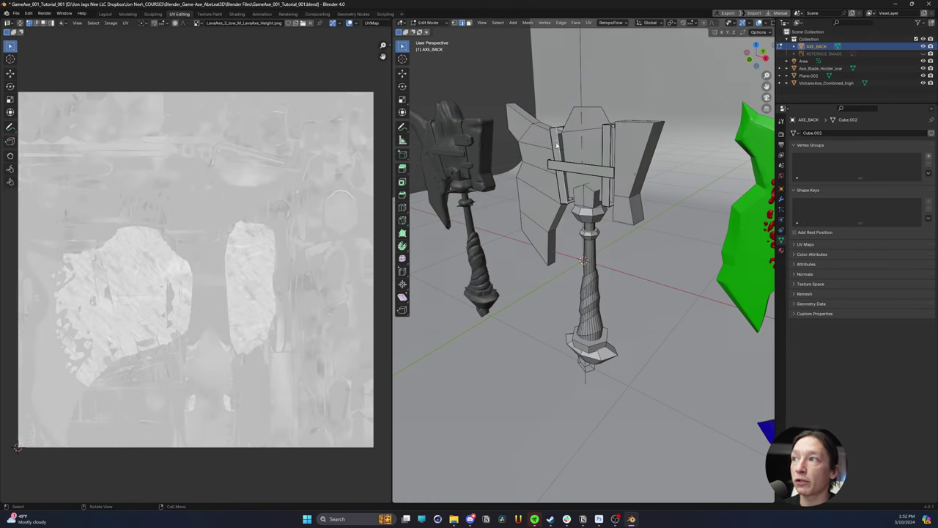
{"action": "key", "text": "a"}
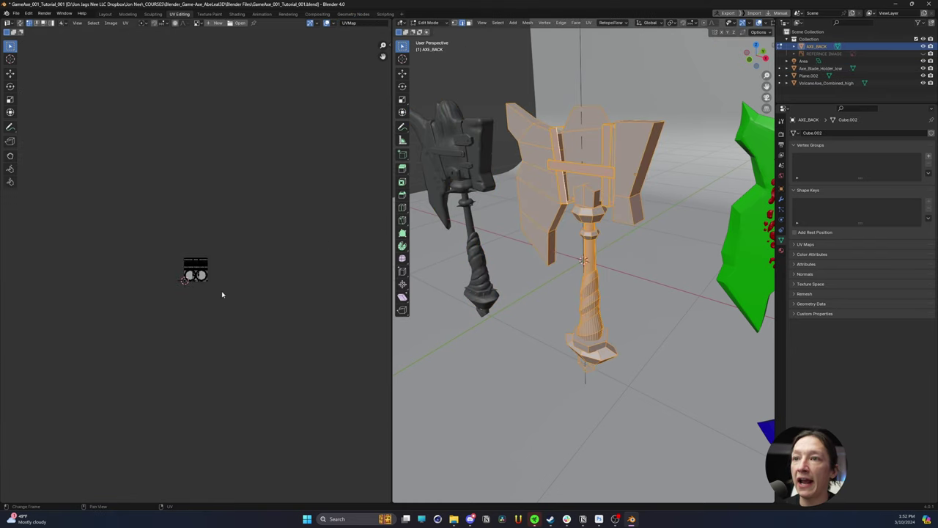
{"action": "scroll", "coordinate": [196, 261], "scroll_direction": "up", "scroll_amount": 1}
{"action": "middle_click_drag", "start_coordinate": [195, 261], "coordinate": [246, 434], "text": "ctrl"}
{"action": "middle_click_drag", "start_coordinate": [176, 442], "coordinate": [187, 190], "text": "ctrl"}
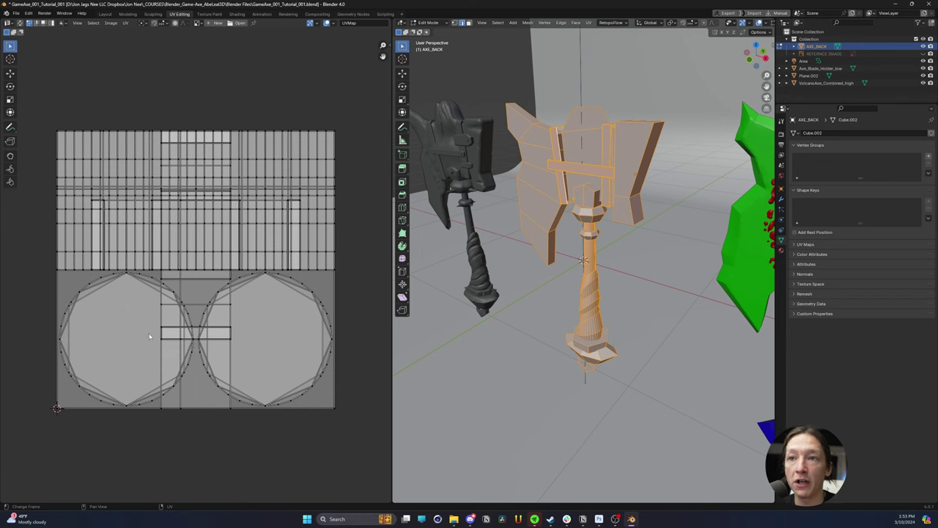
- Unwrap the entire blockout axe with Smart UV Project
{"action": "key", "text": "a"}
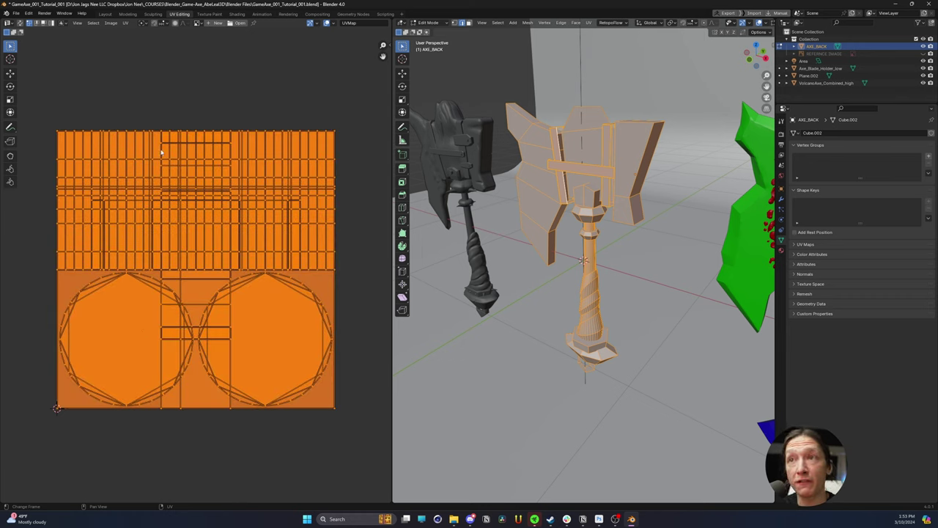
{"action": "left_click", "coordinate": [588, 23]}
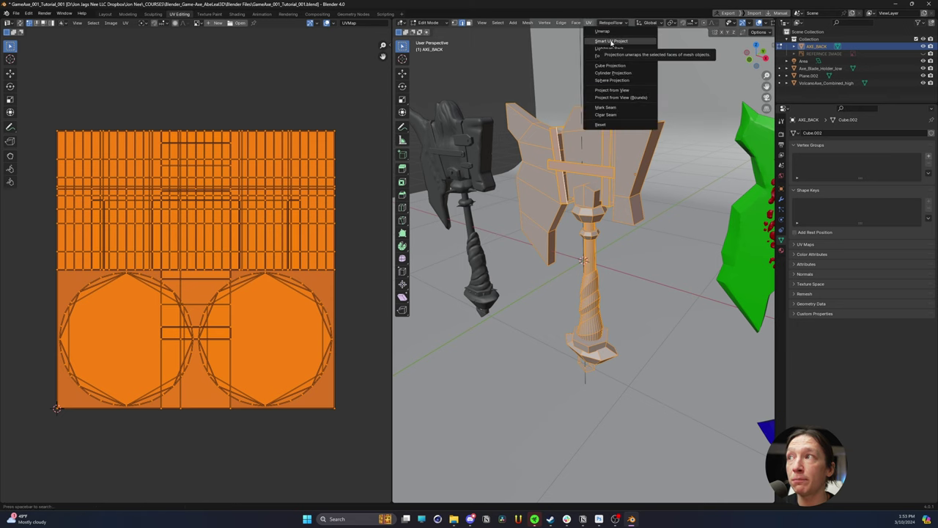
{"action": "left_click", "coordinate": [611, 41]}
{"action": "left_click", "coordinate": [610, 108]}
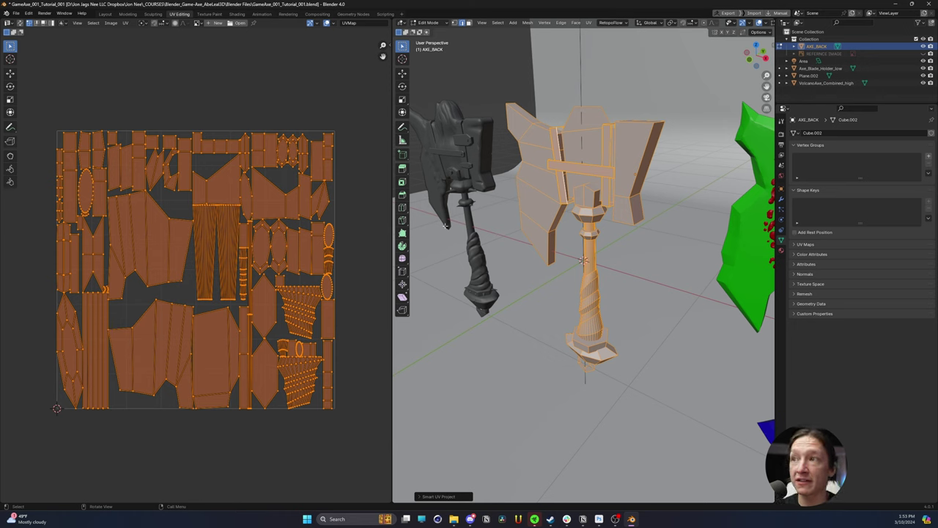
- Deselect the blockout axe's geometry, put the low-poly axe in Edit Mode, and examine its UV islands for comparison
{"action": "middle_click_drag", "start_coordinate": [495, 200], "coordinate": [572, 205]}
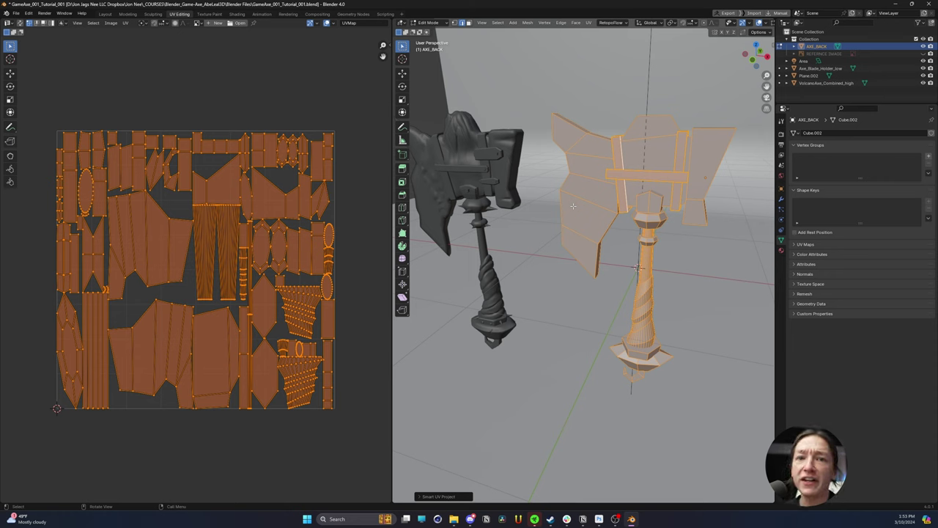
{"action": "key", "text": "alt+a"}
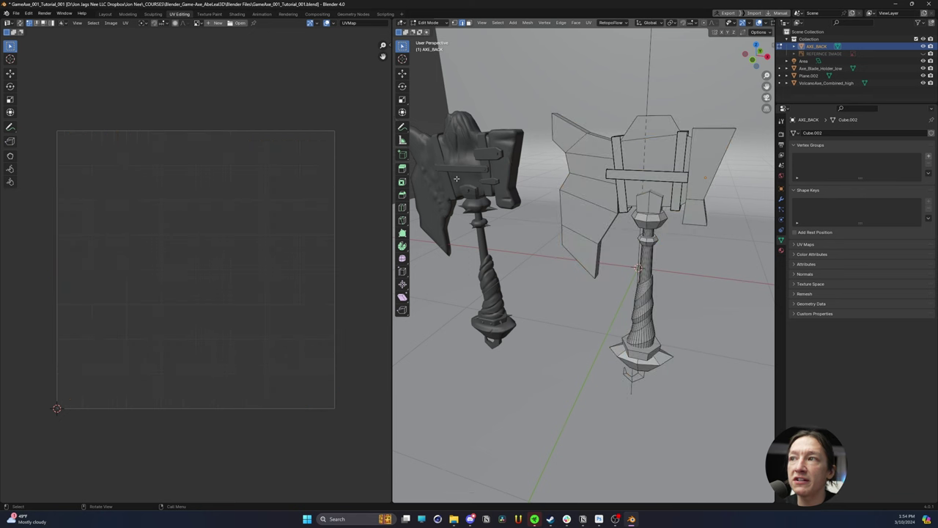
{"action": "key", "text": "Tab"}
{"action": "left_click", "coordinate": [463, 171]}
{"action": "key", "text": "Tab"}
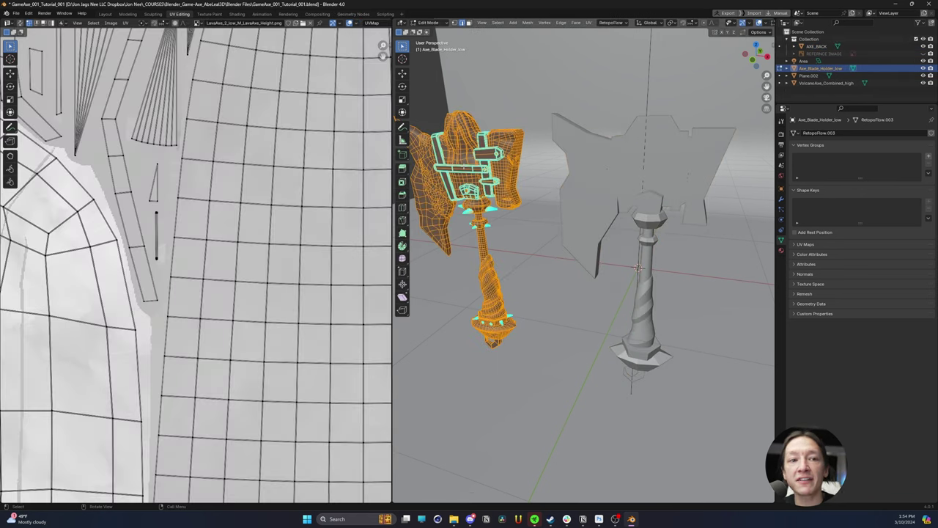
{"action": "scroll", "coordinate": [193, 311], "scroll_direction": "down", "scroll_amount": 10}
{"action": "scroll", "coordinate": [193, 311], "scroll_direction": "up", "scroll_amount": 8}
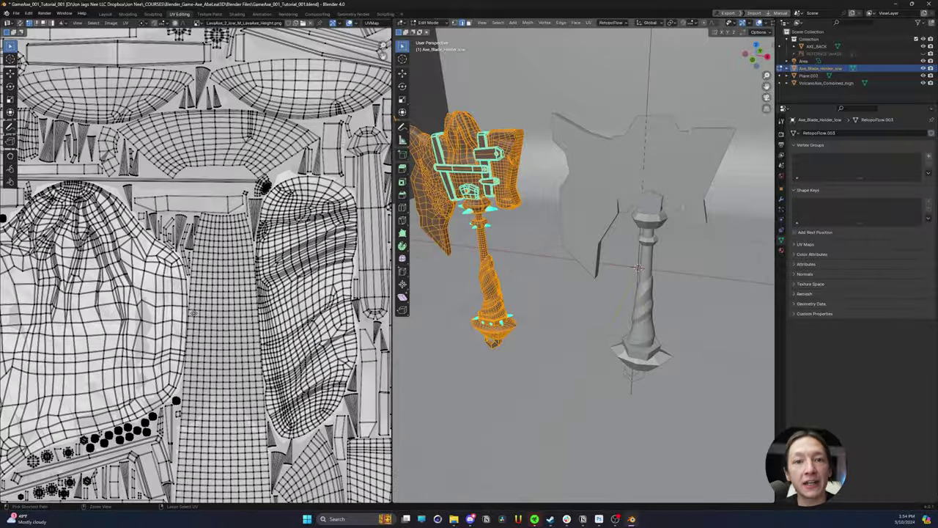
- Examine the full UV layout of the low-poly axe, with all of its UV islands framed
{"action": "scroll", "coordinate": [65, 401], "scroll_direction": "down", "scroll_amount": 8}
{"action": "scroll", "coordinate": [193, 273], "scroll_direction": "up", "scroll_amount": 2}
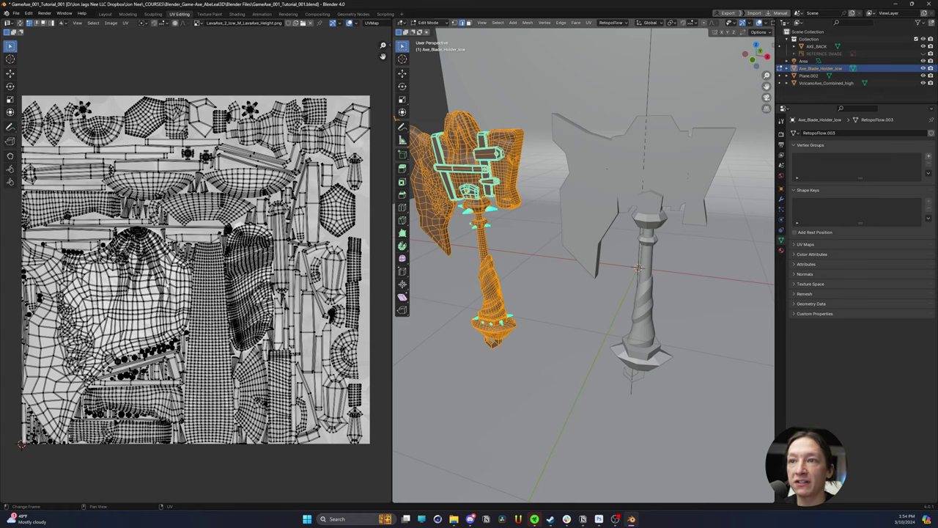
{"action": "key", "text": "a"}
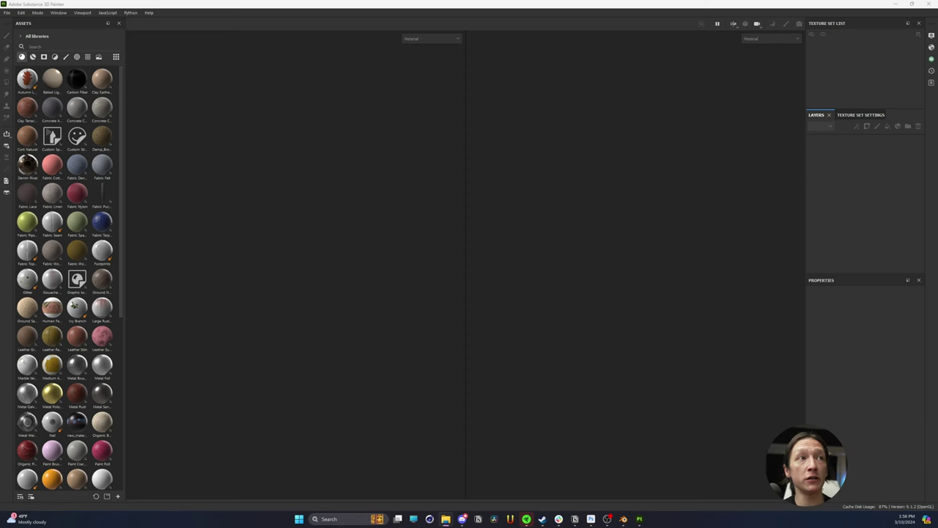
- Switch to Substance 3D Painter and create a project from LavaAxe_2_low.fbx with the document resolution set to 4096
{"action": "key", "text": "alt+Tab"}
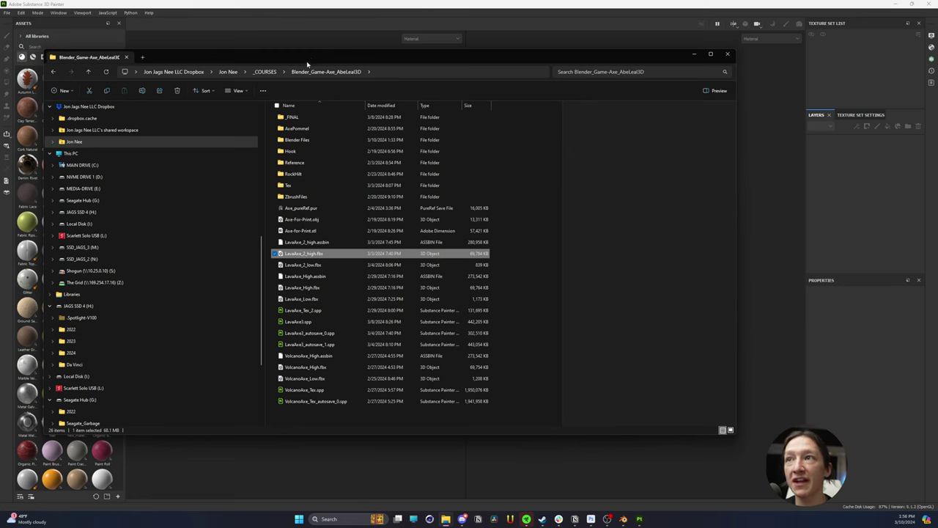
{"action": "left_click_drag", "start_coordinate": [315, 66], "coordinate": [562, 58]}
{"action": "left_click", "coordinate": [538, 256]}
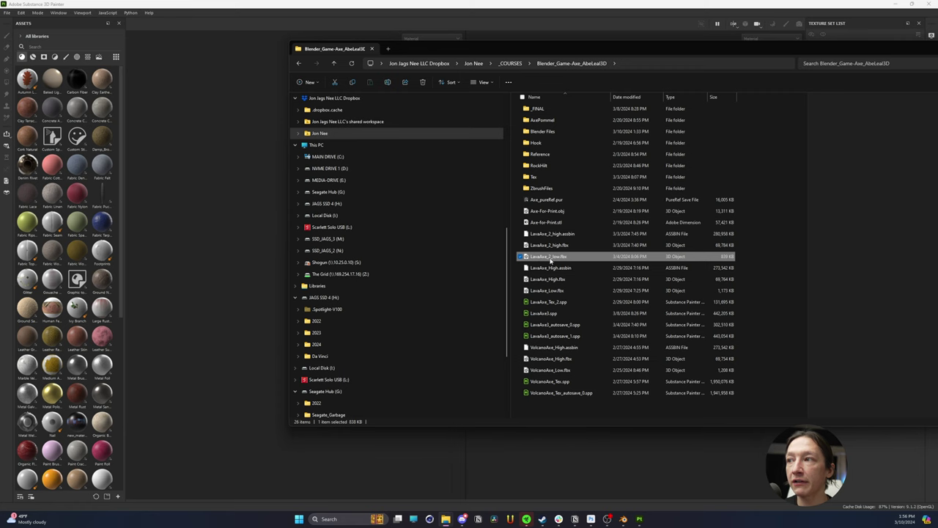
{"action": "mouse_move", "coordinate": [538, 261]}
{"action": "left_mouse_down"}
{"action": "mouse_move", "coordinate": [227, 220]}
{"action": "mouse_move", "coordinate": [412, 265]}
{"action": "mouse_move", "coordinate": [565, 65]}
{"action": "mouse_move", "coordinate": [184, 117]}
{"action": "left_mouse_up"}
{"action": "left_click", "coordinate": [437, 198]}
{"action": "left_click", "coordinate": [429, 245]}
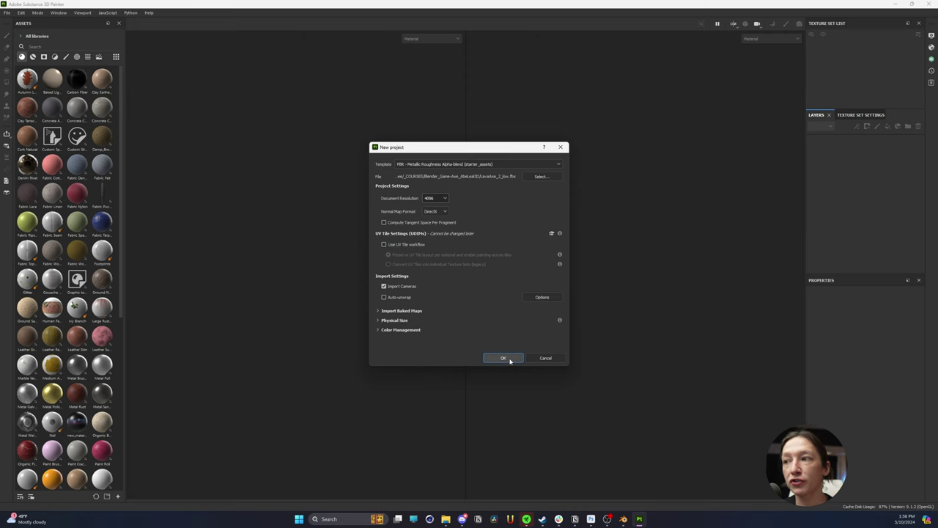
{"action": "left_click", "coordinate": [503, 358]}
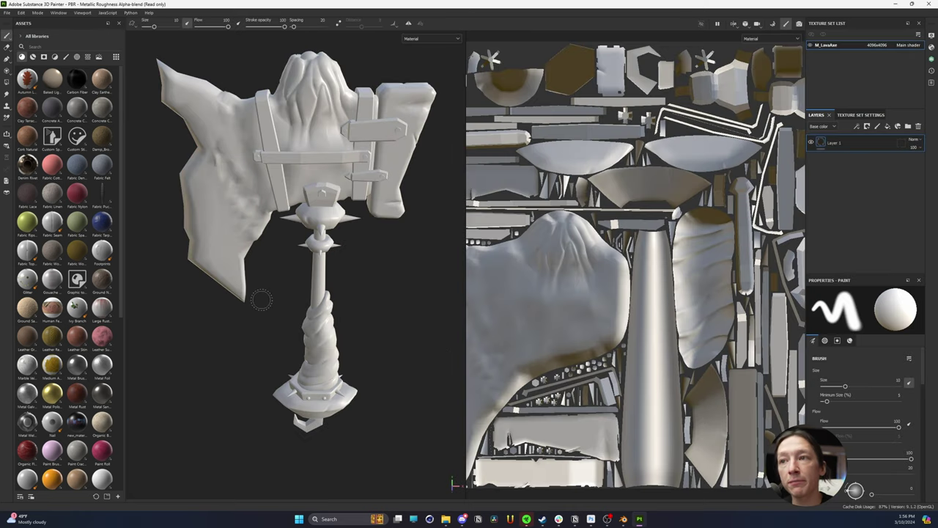
- Enter baking mode and load LavaAxe_2_high.fbx from the axe course folder as the high-definition mesh
{"action": "scroll", "coordinate": [266, 298], "scroll_direction": "down", "scroll_amount": 3}
{"action": "left_click_drag", "start_coordinate": [353, 263], "coordinate": [359, 215], "text": "alt"}
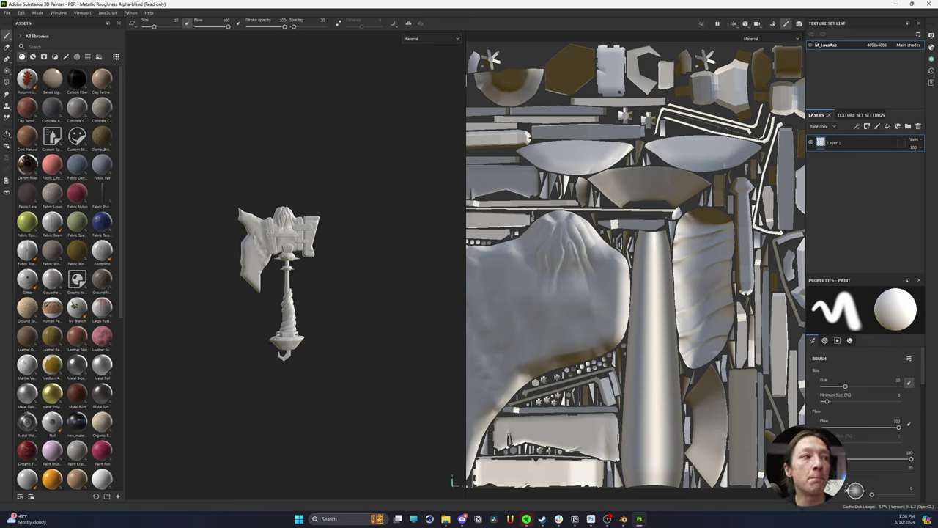
{"action": "left_click", "coordinate": [773, 24]}
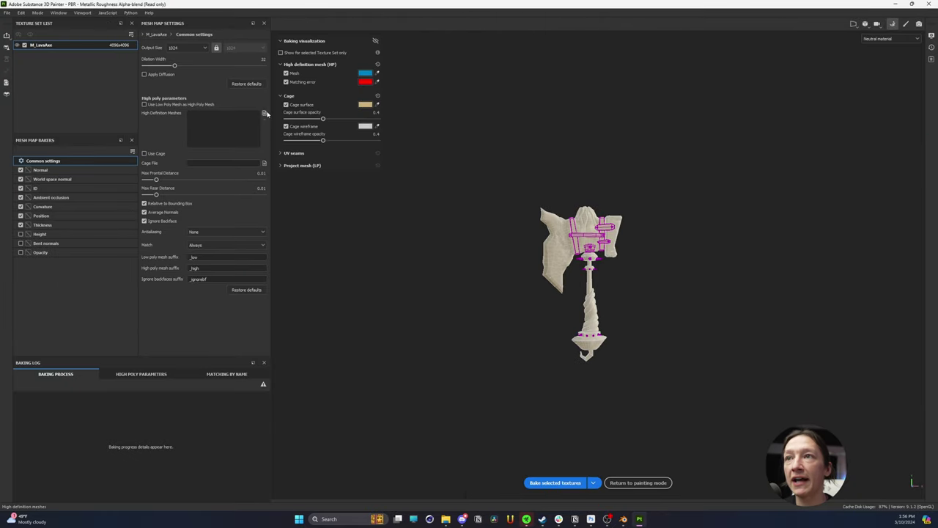
{"action": "left_click", "coordinate": [264, 114]}
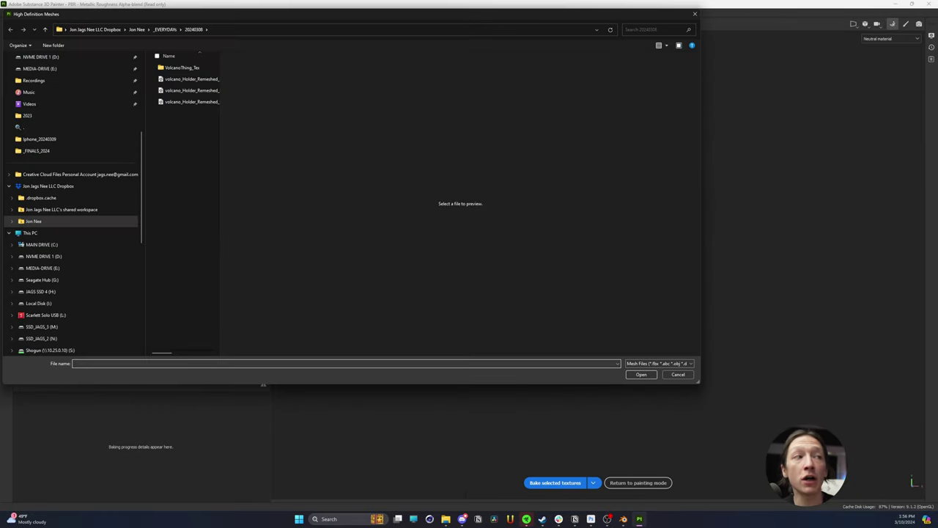
{"action": "left_click", "coordinate": [269, 7]}
{"action": "left_click", "coordinate": [288, 32]}
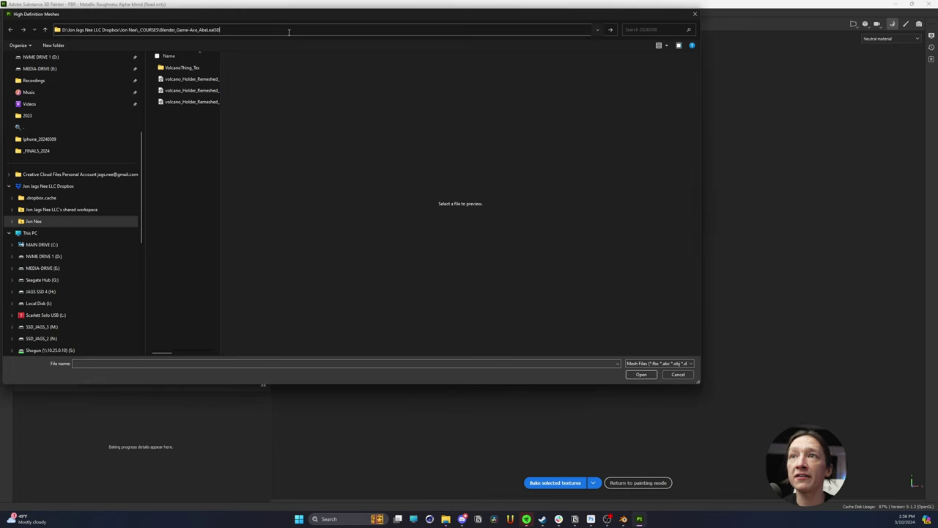
{"action": "key", "text": "ctrl+v"}
{"action": "key", "text": "Return"}
{"action": "double_click", "coordinate": [185, 171]}
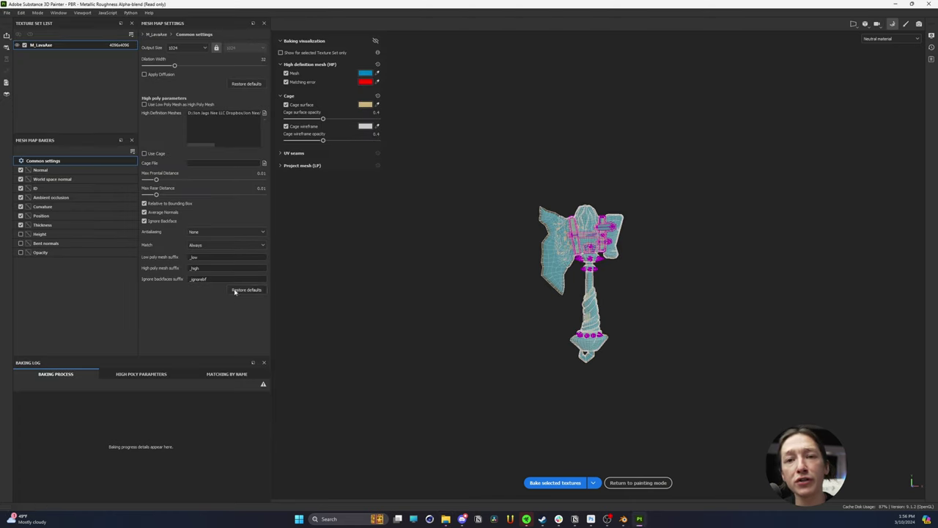
- Bake the selected mesh maps for the axe and return to painting mode
{"action": "left_click", "coordinate": [555, 482]}
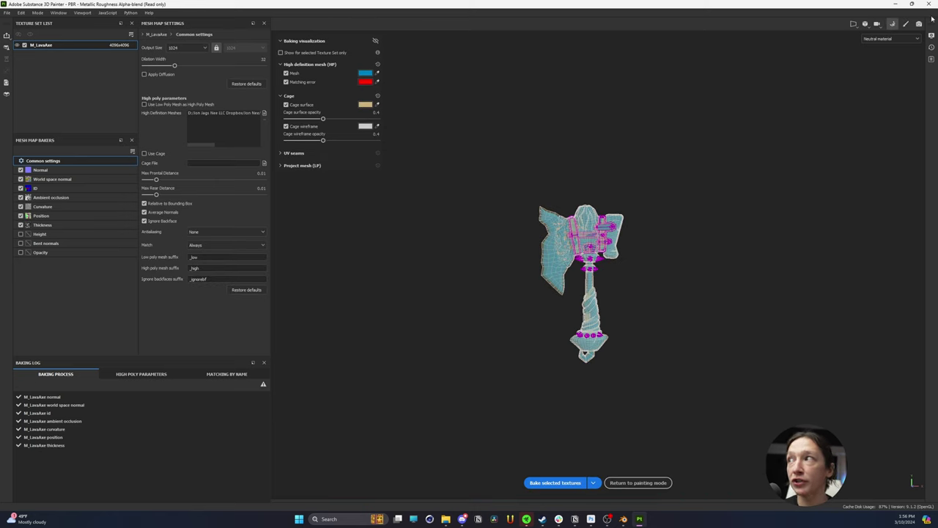
{"action": "left_click", "coordinate": [907, 23]}
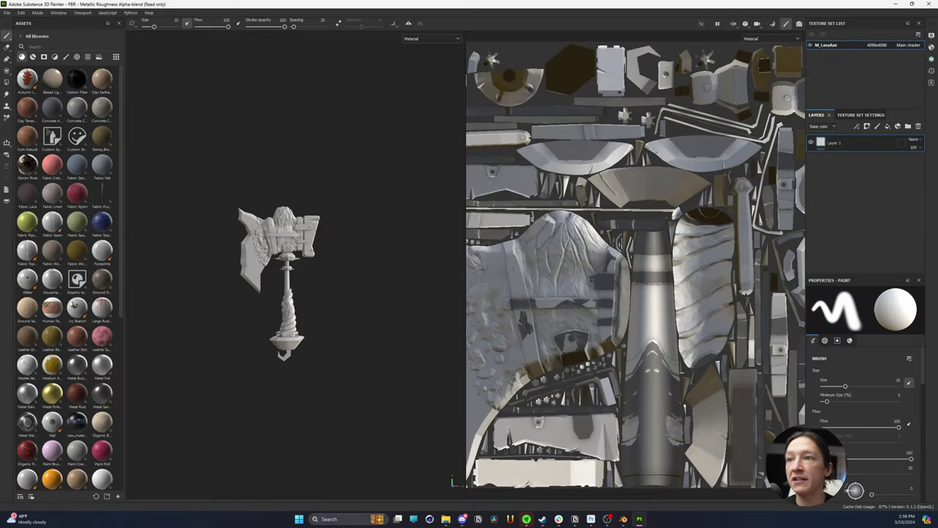
- Examine the baked surface detail on the axe up close, especially the raised rock around the blade, and compare it with the UV layout
{"action": "scroll", "coordinate": [190, 323], "scroll_direction": "up", "scroll_amount": 5}
{"action": "left_click_drag", "start_coordinate": [190, 323], "coordinate": [244, 298], "text": "alt"}
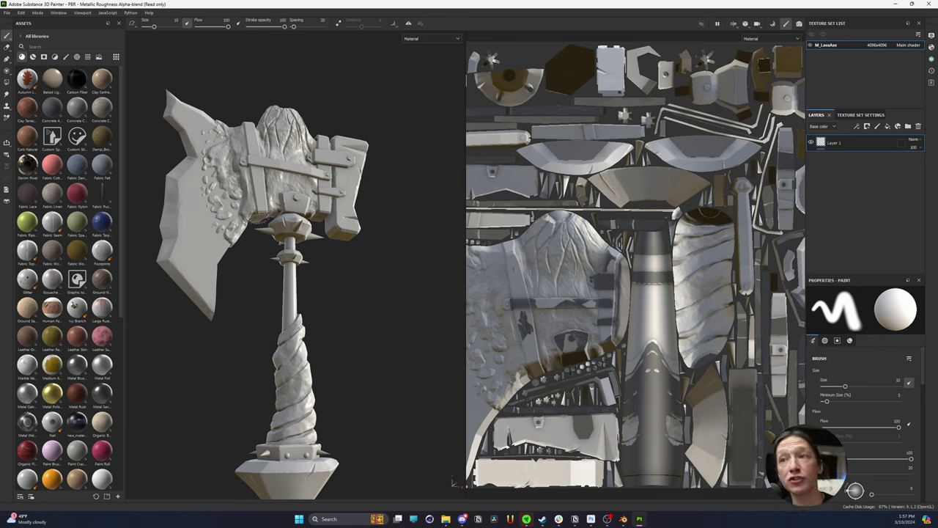
{"action": "scroll", "coordinate": [237, 232], "scroll_direction": "up", "scroll_amount": 5}
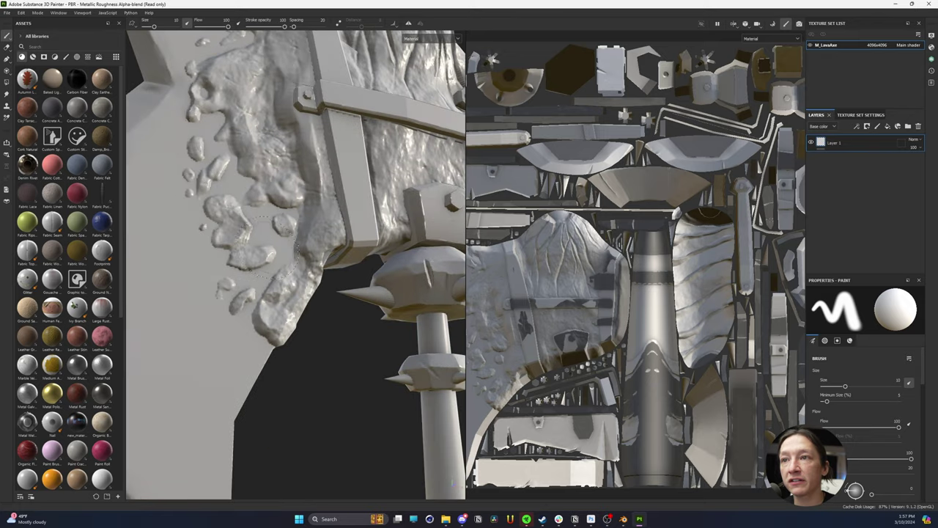
{"action": "left_click_drag", "start_coordinate": [270, 242], "coordinate": [297, 163], "text": "alt"}
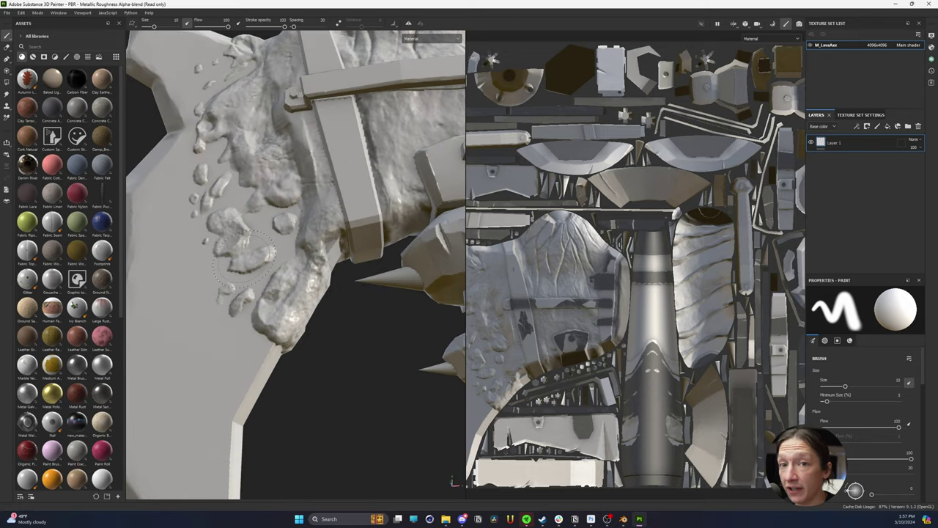
{"action": "scroll", "coordinate": [263, 245], "scroll_direction": "up", "scroll_amount": 10}
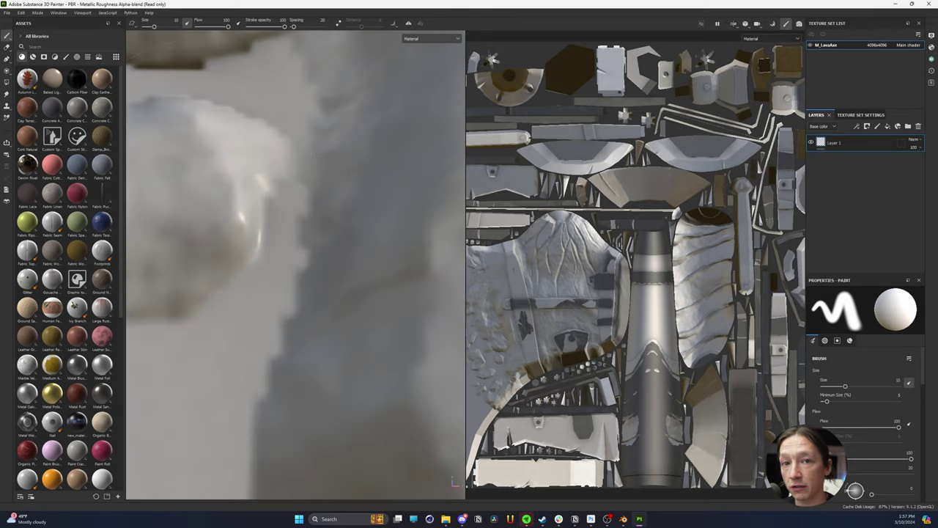
{"action": "scroll", "coordinate": [293, 264], "scroll_direction": "down", "scroll_amount": 10}
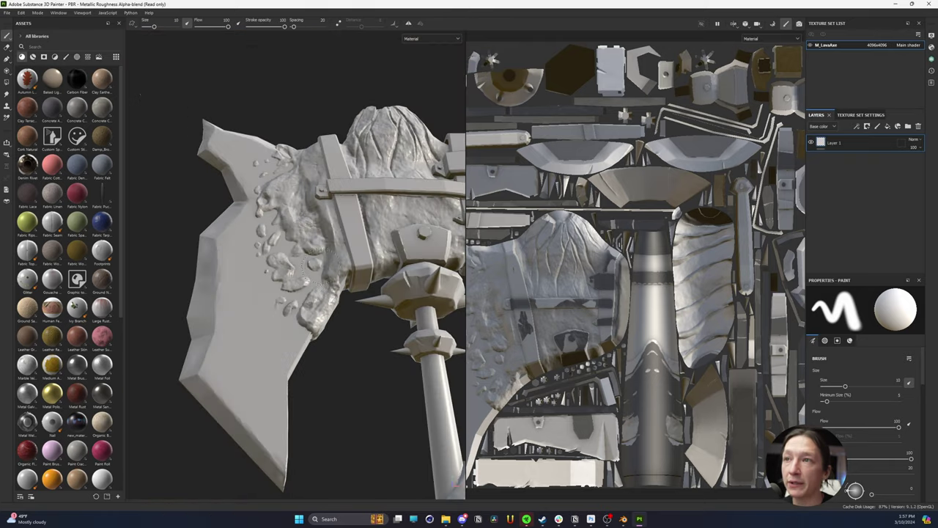
{"action": "scroll", "coordinate": [322, 301], "scroll_direction": "down", "scroll_amount": 5}
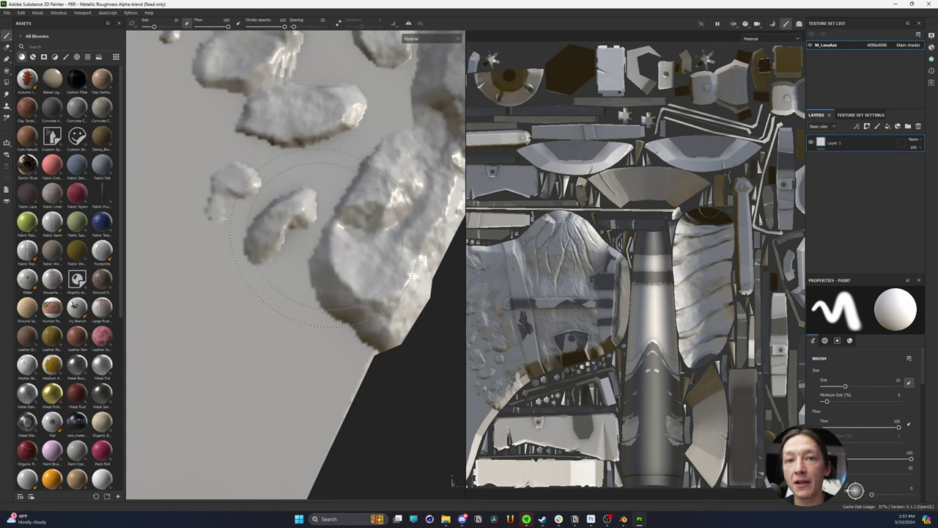
{"action": "scroll", "coordinate": [300, 234], "scroll_direction": "up", "scroll_amount": 5}
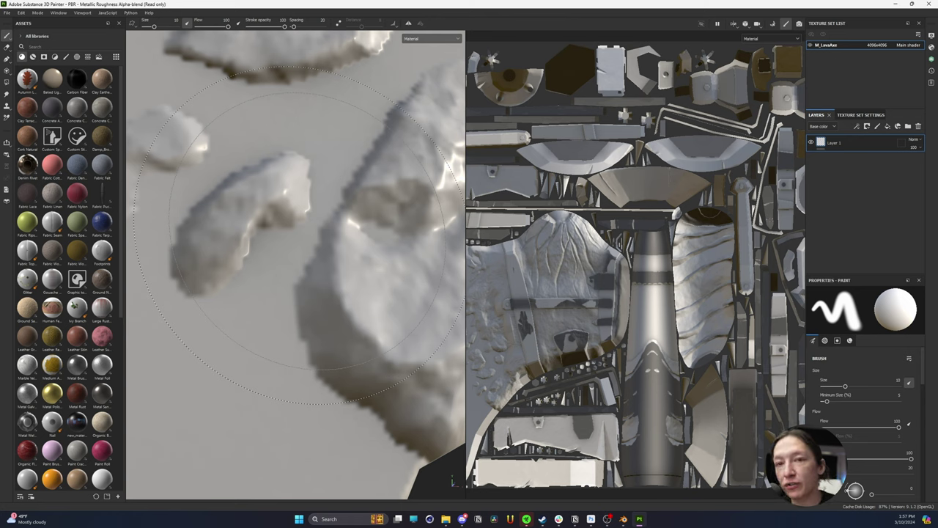
{"action": "scroll", "coordinate": [301, 234], "scroll_direction": "down", "scroll_amount": 10}
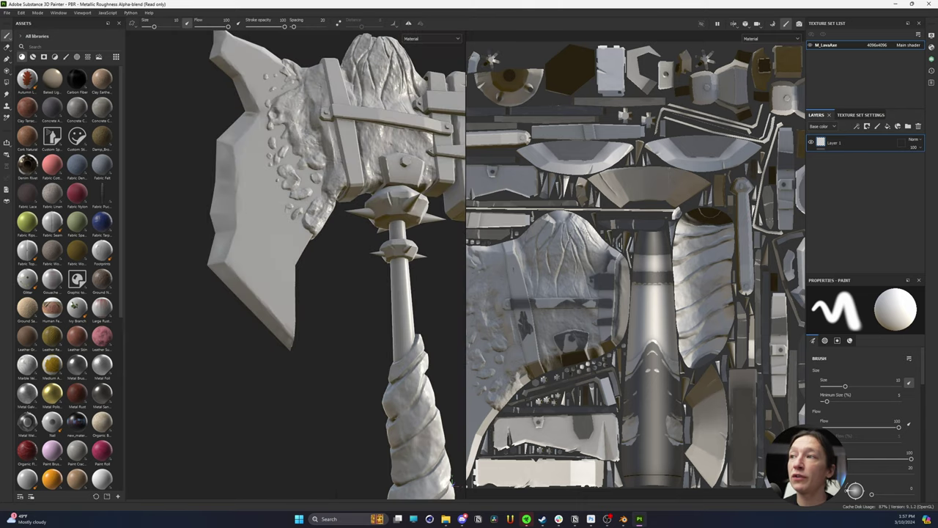
{"action": "scroll", "coordinate": [634, 253], "scroll_direction": "down", "scroll_amount": 3}
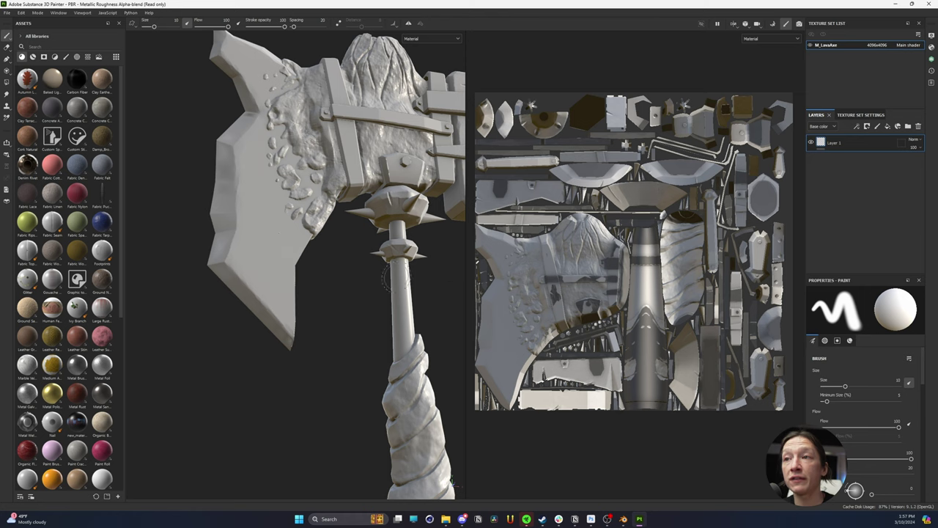
{"action": "scroll", "coordinate": [223, 220], "scroll_direction": "down", "scroll_amount": 4}
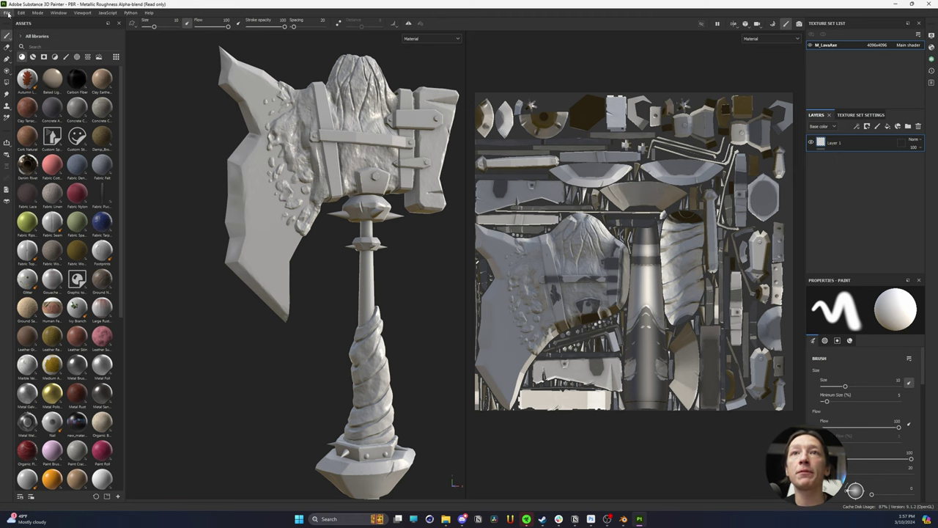
- Open the recent LavaAxe3 project, discarding the changes to the current one
{"action": "mouse_move", "coordinate": [25, 36]}
{"action": "left_click", "coordinate": [189, 46]}
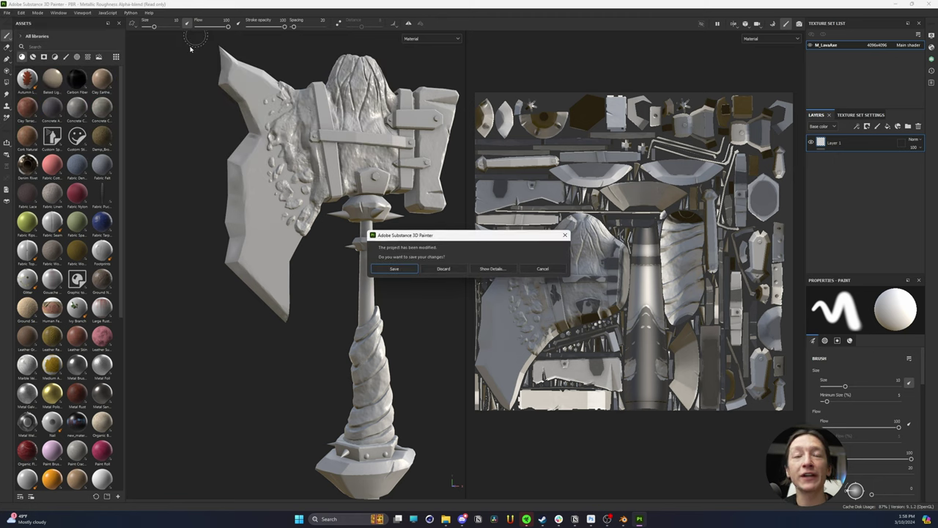
{"action": "left_click", "coordinate": [443, 268]}
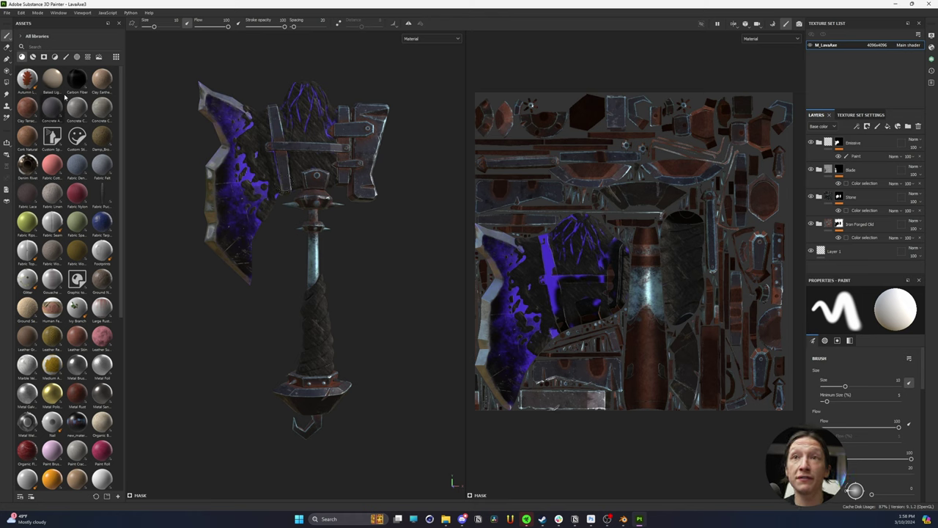
- Search the smart materials for "metal" and add Iron Forged Old above all existing layers
{"action": "left_click", "coordinate": [32, 56]}
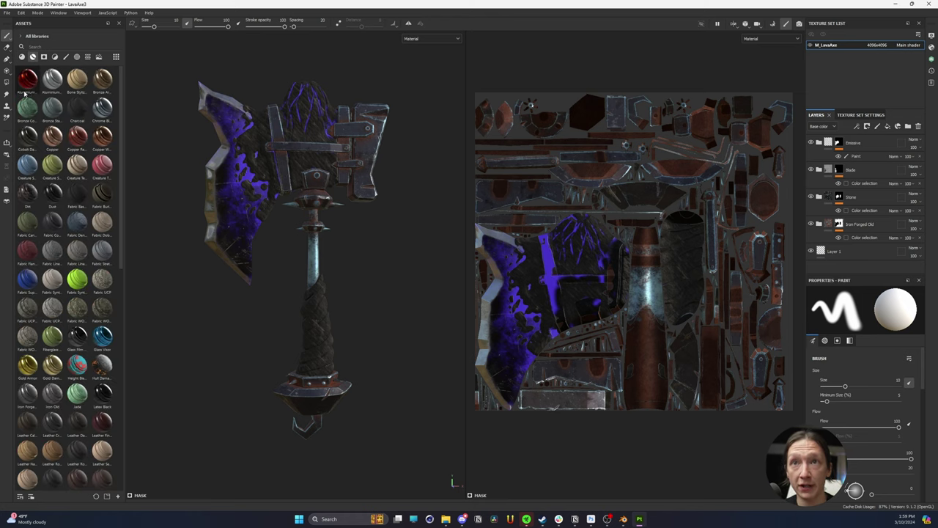
{"action": "left_click", "coordinate": [59, 46]}
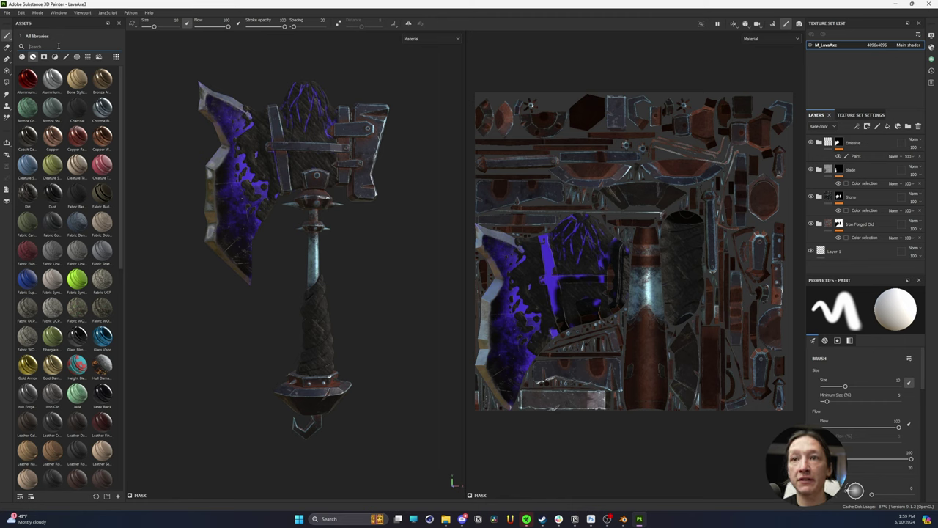
{"action": "type", "text": "metal"}
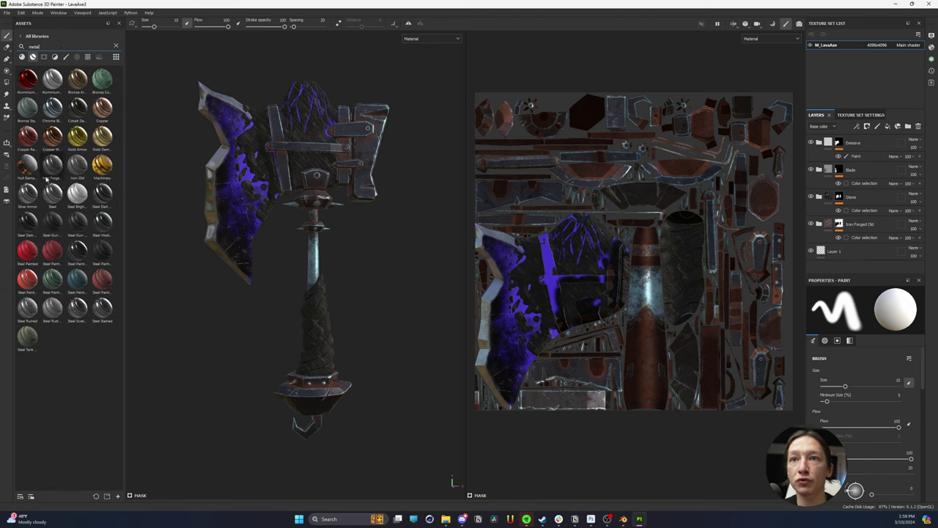
{"action": "mouse_move", "coordinate": [51, 169]}
{"action": "left_click_drag", "start_coordinate": [51, 169], "coordinate": [851, 142]}
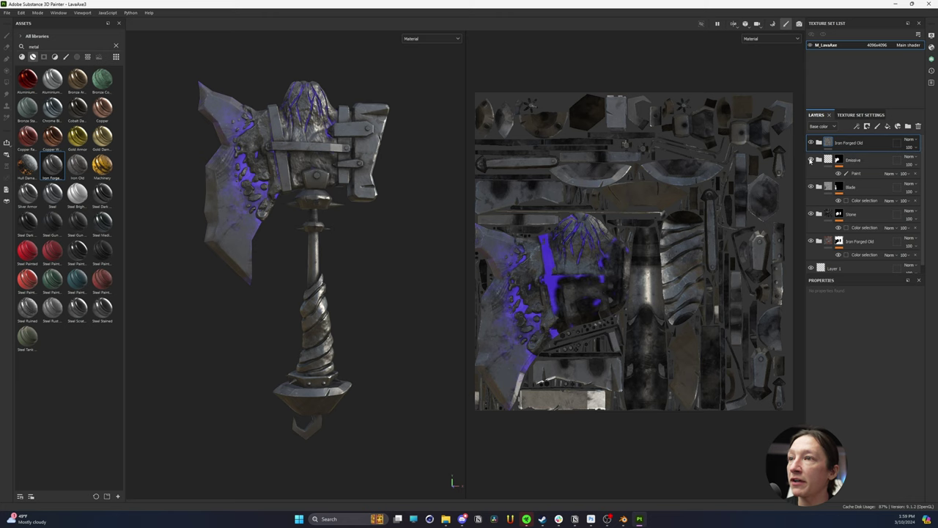
- Hide the Emissive layer group and inspect the forged iron material over the whole axe
{"action": "left_click", "coordinate": [811, 161]}
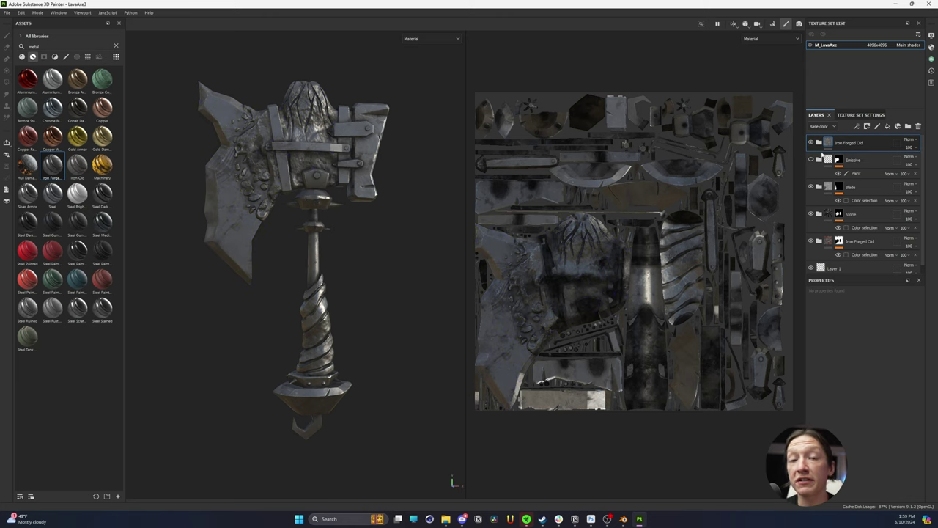
{"action": "scroll", "coordinate": [260, 218], "scroll_direction": "up", "scroll_amount": 5}
{"action": "scroll", "coordinate": [263, 217], "scroll_direction": "down", "scroll_amount": 4}
{"action": "left_click_drag", "start_coordinate": [264, 216], "coordinate": [285, 206], "text": "alt"}
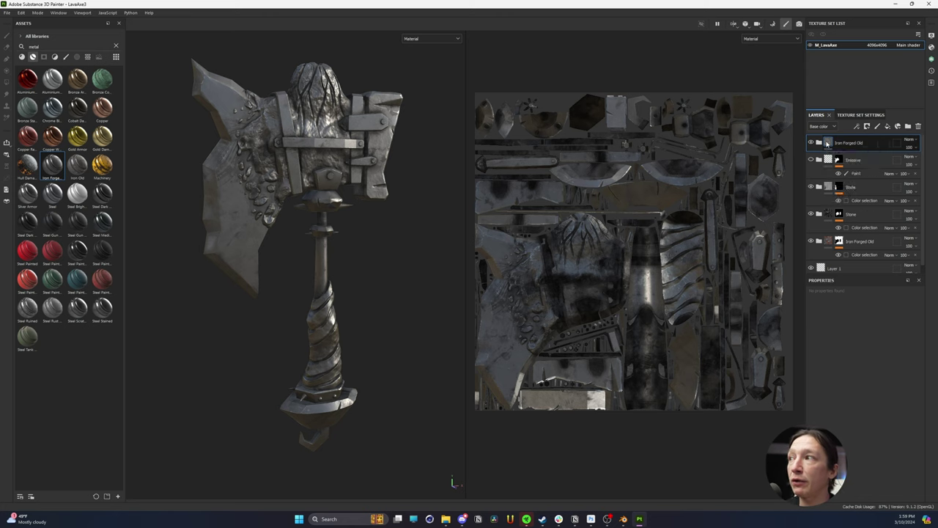
- Give the top Iron Forged Old layer a black mask driven by a Metal Edge Wear generator
{"action": "right_click", "coordinate": [827, 144]}
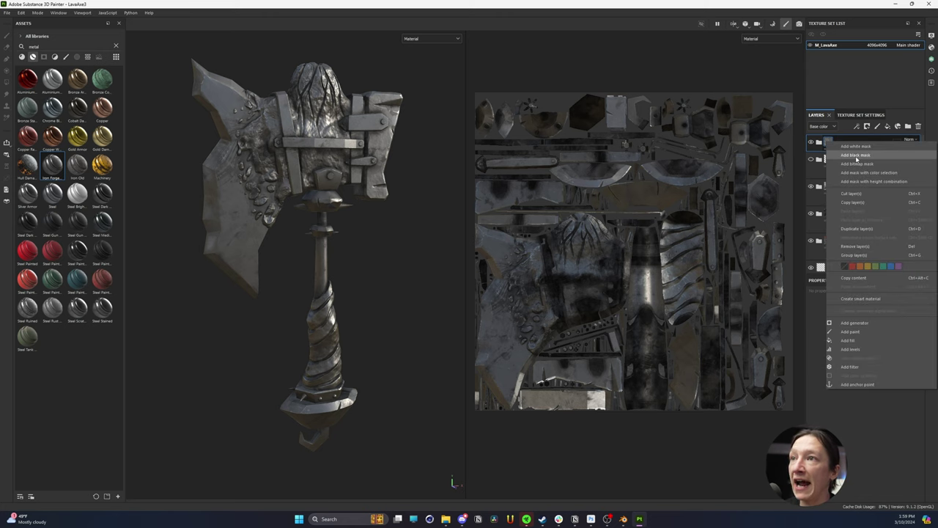
{"action": "left_click", "coordinate": [856, 155]}
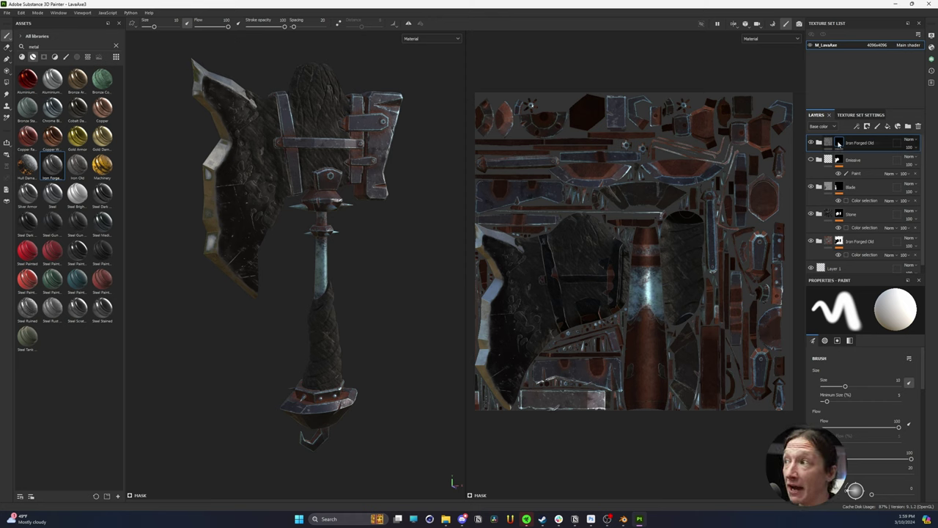
{"action": "right_click", "coordinate": [839, 144]}
{"action": "left_click", "coordinate": [857, 377]}
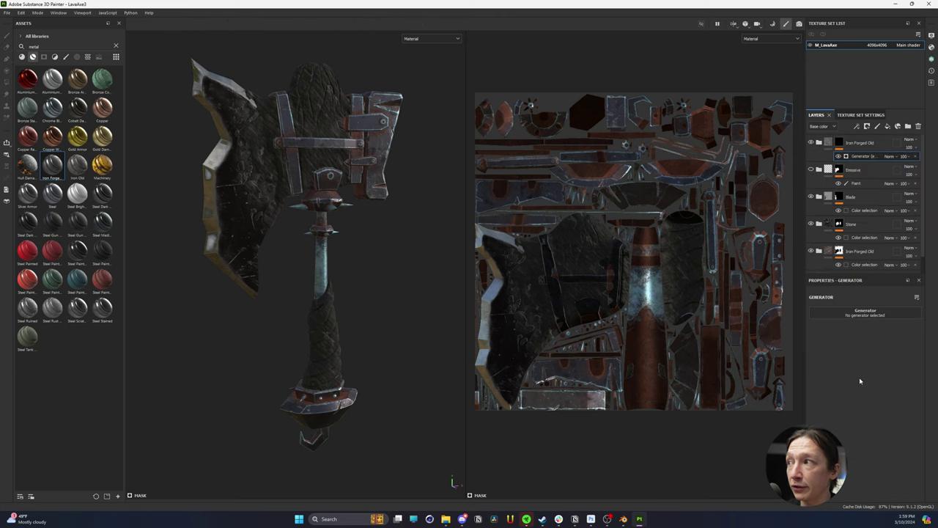
{"action": "left_click", "coordinate": [860, 313]}
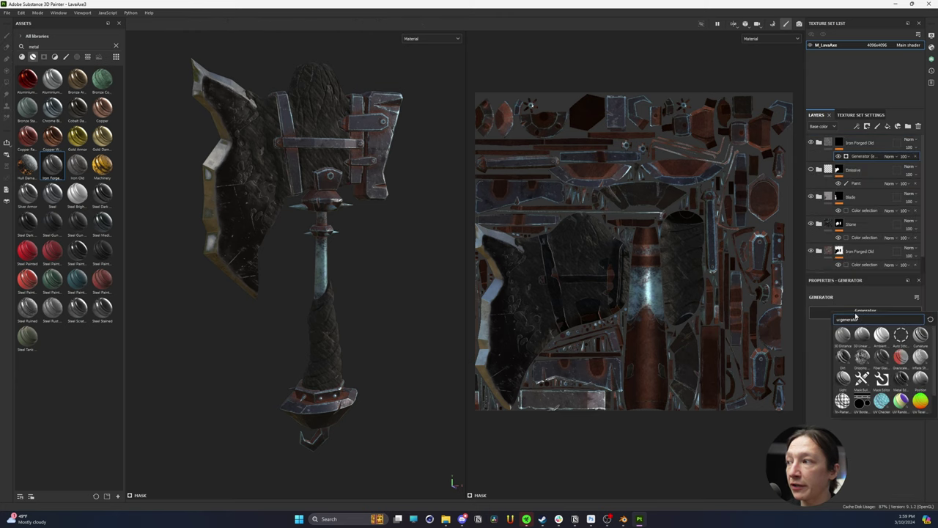
{"action": "left_click", "coordinate": [882, 378]}
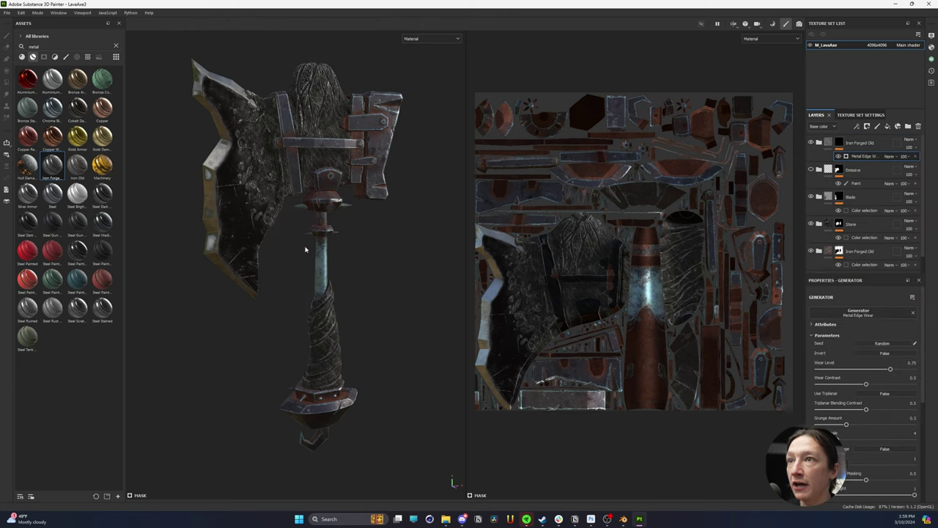
- Examine the worn edges on the straps and rock up close, comparing them with the top Iron Forged Old layer shown and hidden
{"action": "scroll", "coordinate": [283, 86], "scroll_direction": "up", "scroll_amount": 4}
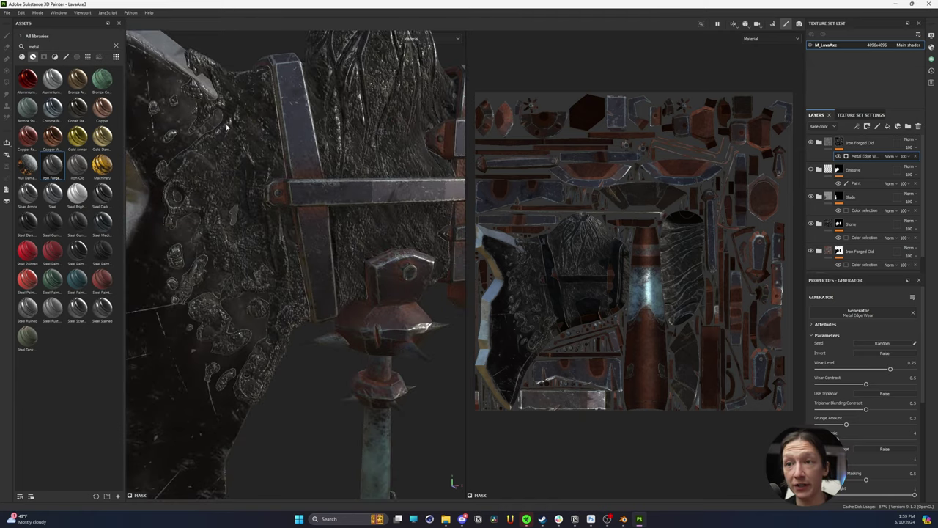
{"action": "left_click_drag", "start_coordinate": [167, 95], "coordinate": [273, 245], "text": "alt"}
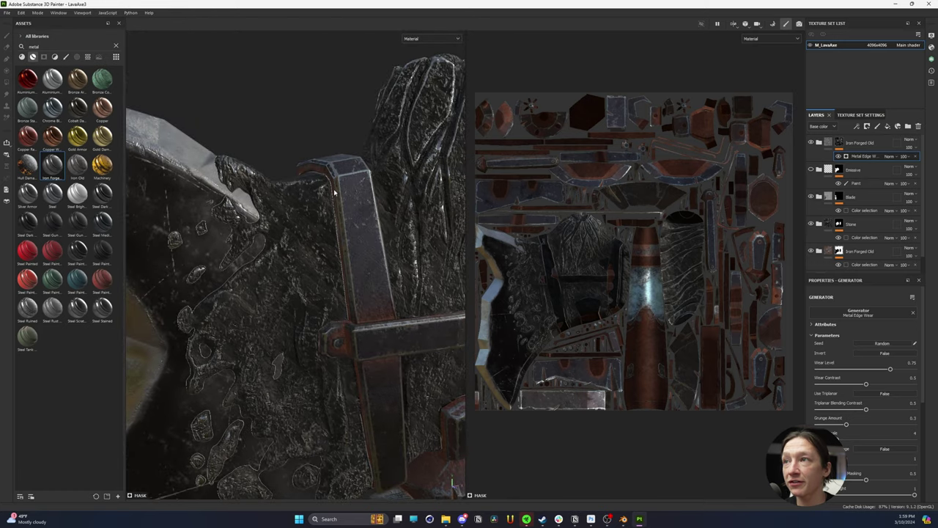
{"action": "left_click", "coordinate": [811, 143]}
{"action": "left_click", "coordinate": [811, 142]}
{"action": "left_click", "coordinate": [811, 143]}
{"action": "left_click", "coordinate": [810, 142]}
- Compare the whole axe head with and without the edge-wear layer
{"action": "scroll", "coordinate": [315, 137], "scroll_direction": "down", "scroll_amount": 4}
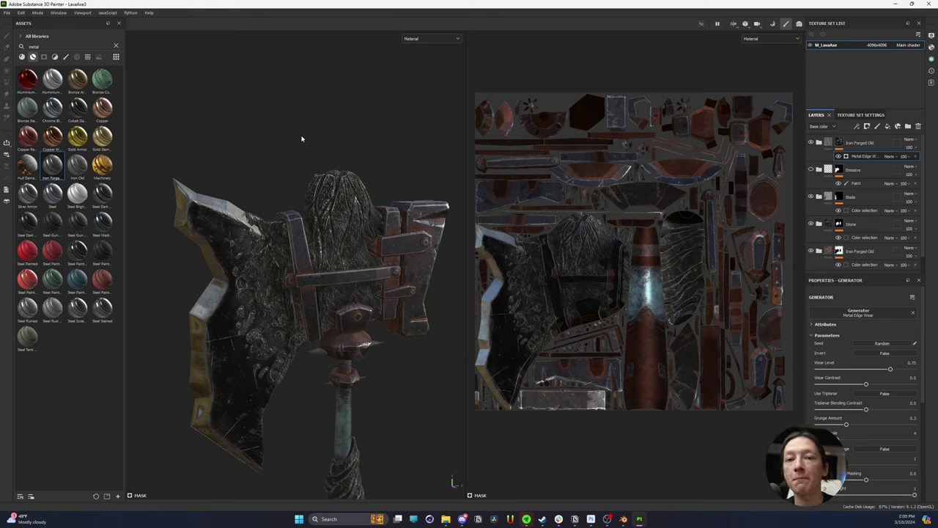
{"action": "left_click", "coordinate": [810, 142]}
{"action": "left_click", "coordinate": [810, 142]}
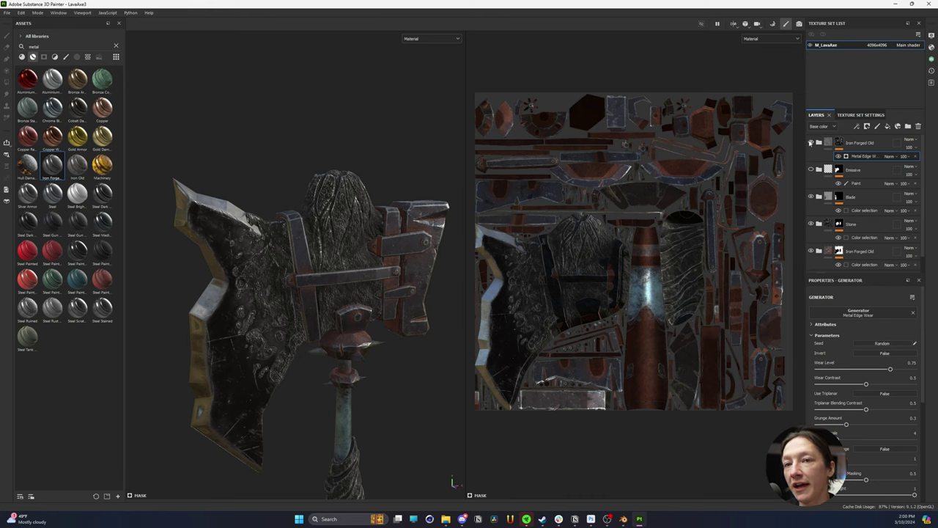
{"action": "left_click", "coordinate": [810, 142]}
{"action": "left_click", "coordinate": [810, 142]}
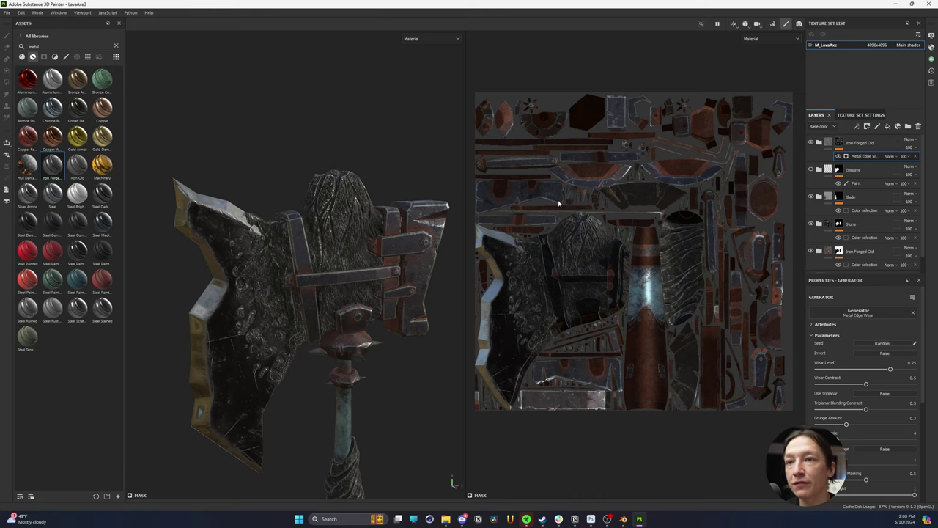
{"action": "left_click_drag", "start_coordinate": [236, 244], "coordinate": [243, 224], "text": "alt"}
{"action": "scroll", "coordinate": [243, 223], "scroll_direction": "down", "scroll_amount": 4}
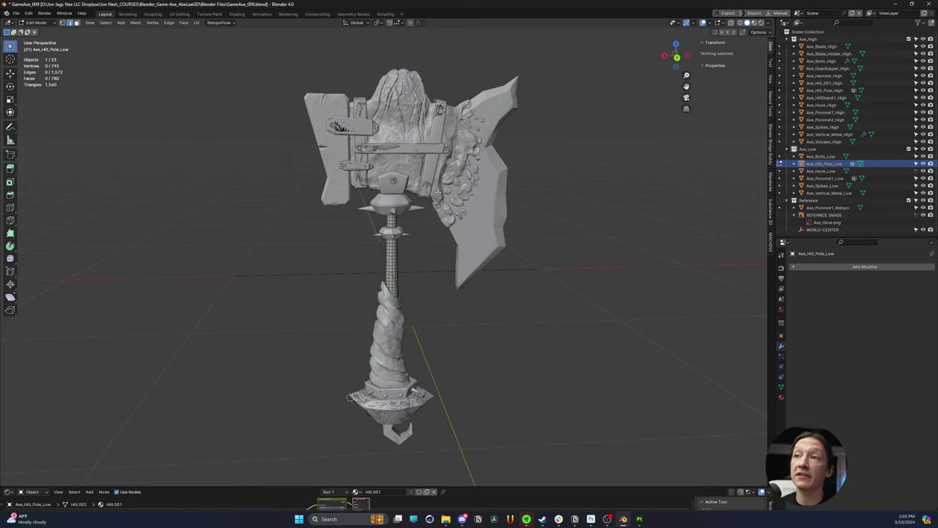
- Return to Object Mode and temporarily slide the low-poly bolts and straps off the axe along X, cancelling the move
{"action": "middle_click_drag", "start_coordinate": [447, 208], "coordinate": [437, 200]}
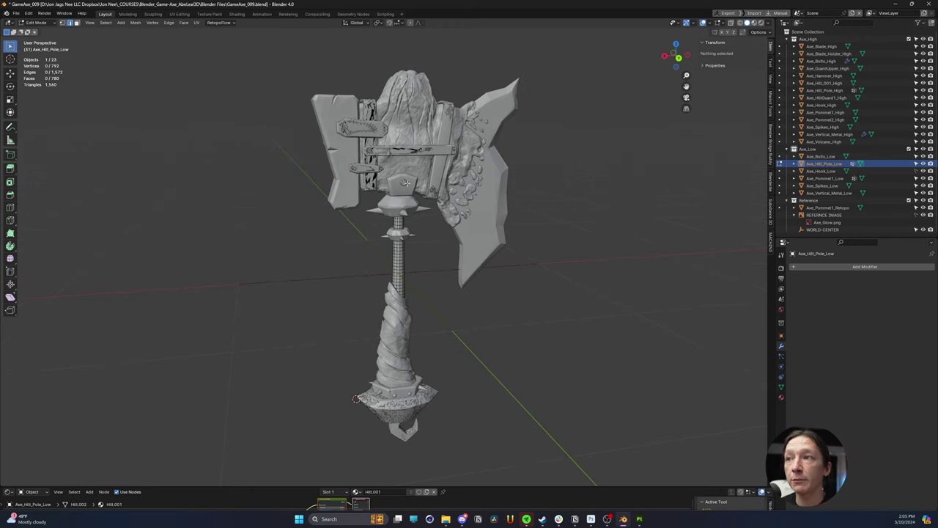
{"action": "key", "text": "a"}
{"action": "key", "text": "Tab"}
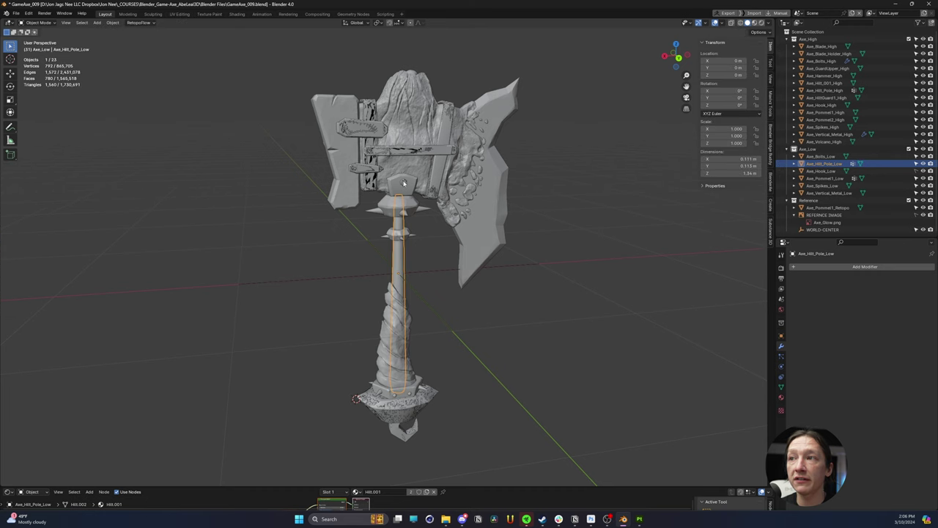
{"action": "left_click", "coordinate": [408, 192]}
{"action": "key", "text": "g"}
{"action": "key", "text": "x"}
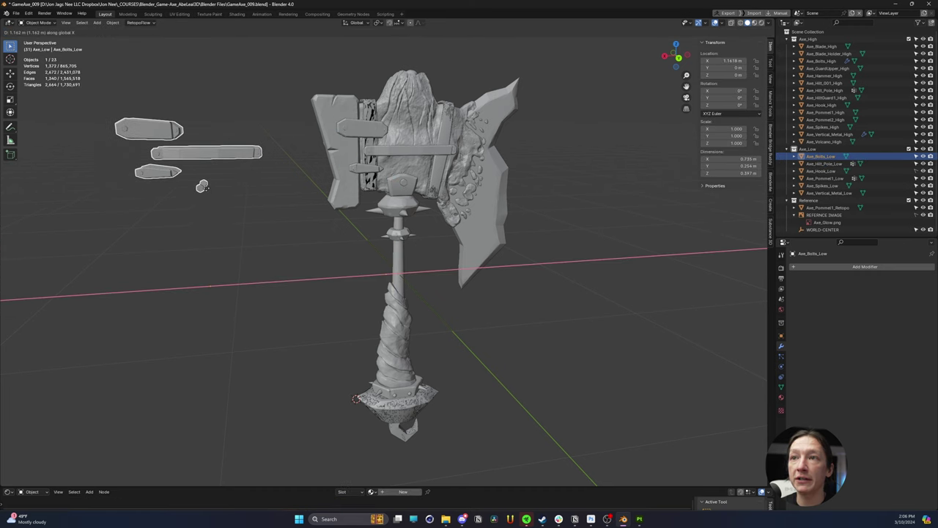
{"action": "key", "text": "Escape"}
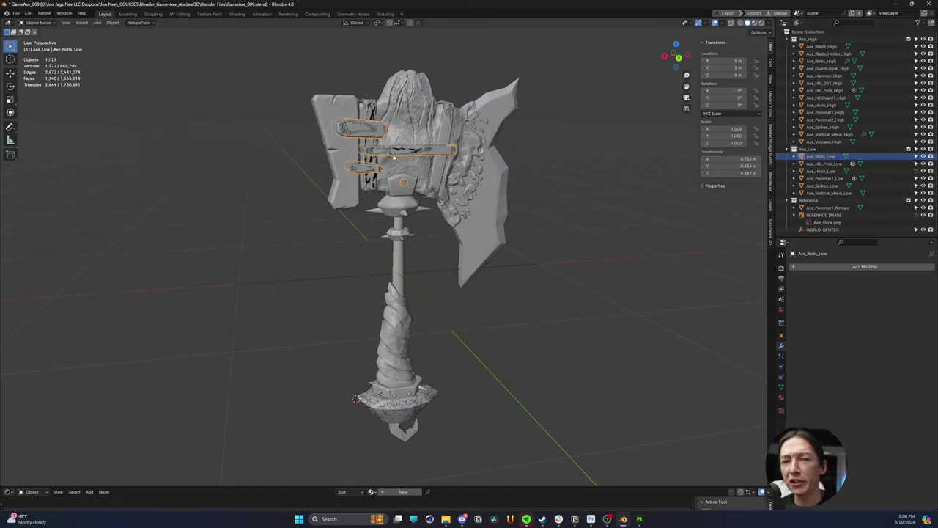
- Examine the overlapping low- and high-poly bolt on the blade holder up close, including the surrounding straps
{"action": "scroll", "coordinate": [412, 183], "scroll_direction": "up", "scroll_amount": 6}
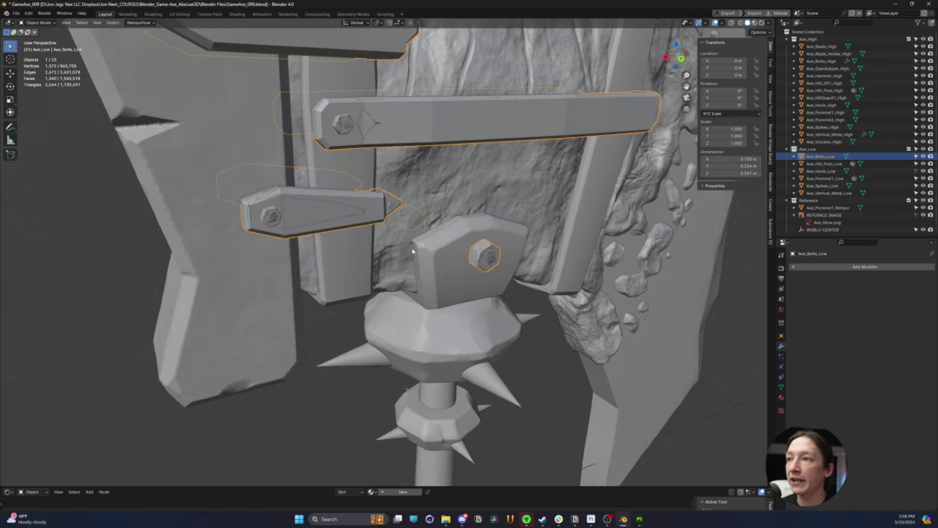
{"action": "middle_click_drag", "start_coordinate": [413, 252], "coordinate": [402, 168]}
{"action": "scroll", "coordinate": [402, 167], "scroll_direction": "up", "scroll_amount": 2}
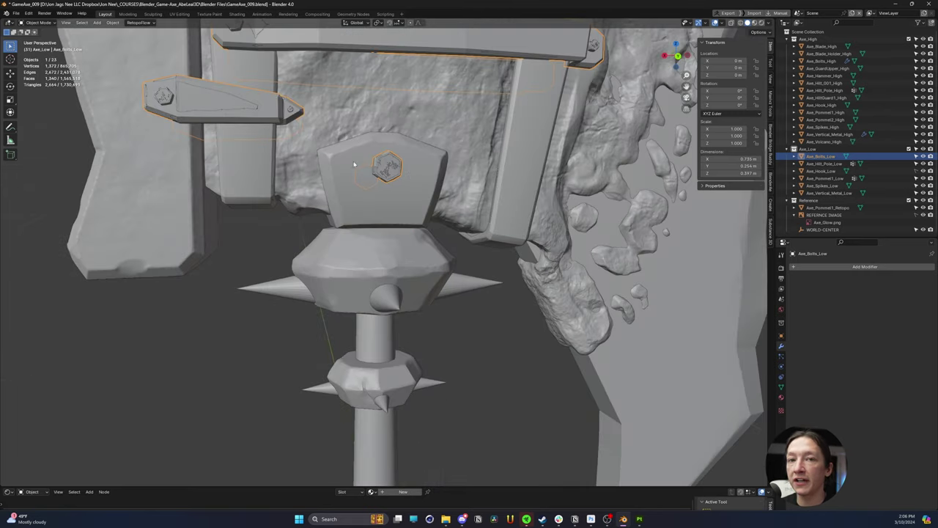
{"action": "scroll", "coordinate": [390, 173], "scroll_direction": "up", "scroll_amount": 3}
{"action": "middle_click_drag", "start_coordinate": [393, 147], "coordinate": [382, 148]}
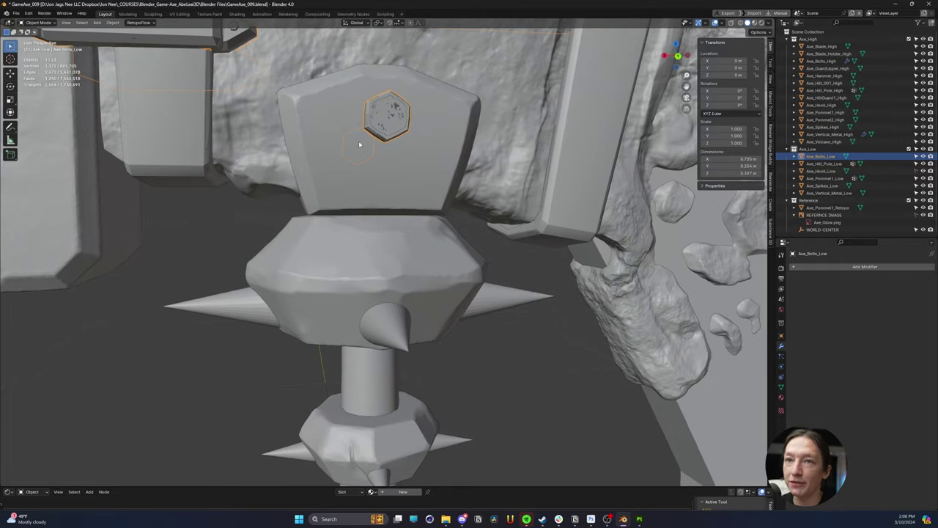
{"action": "scroll", "coordinate": [366, 140], "scroll_direction": "down", "scroll_amount": 6}
{"action": "middle_click_drag", "start_coordinate": [370, 161], "coordinate": [387, 222]}
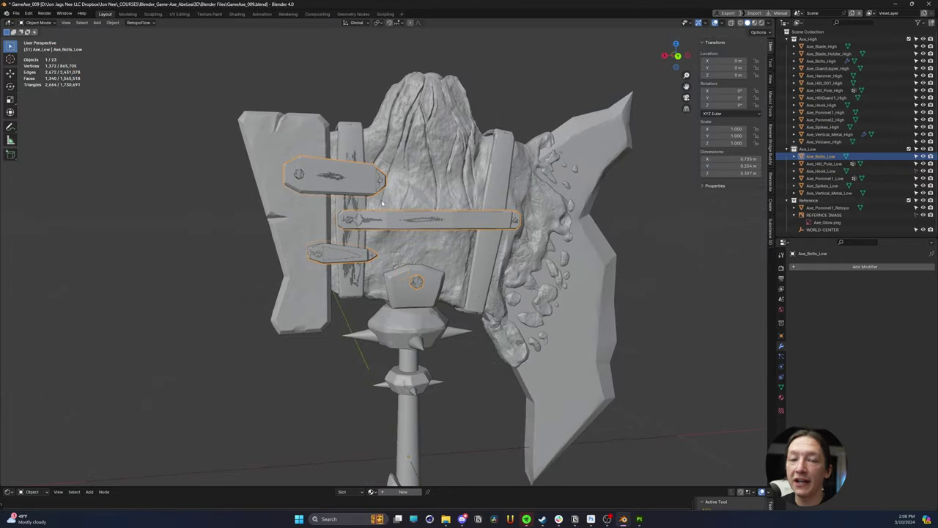
- Select the high-poly blade holder, try moving it, and examine how it sits on the axe head from several angles
{"action": "middle_click_drag", "start_coordinate": [408, 308], "coordinate": [475, 281]}
{"action": "left_click", "coordinate": [430, 285]}
{"action": "key", "text": "g"}
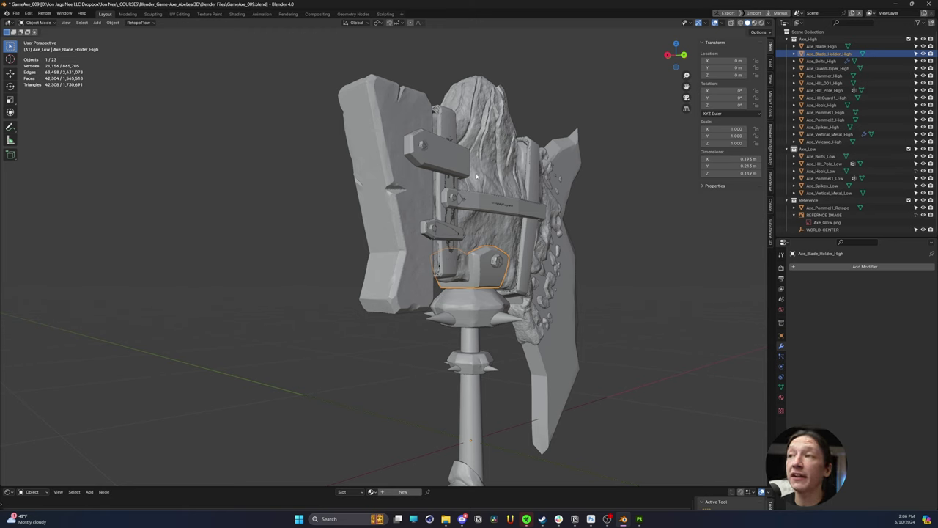
{"action": "middle_click_drag", "start_coordinate": [477, 175], "coordinate": [438, 192]}
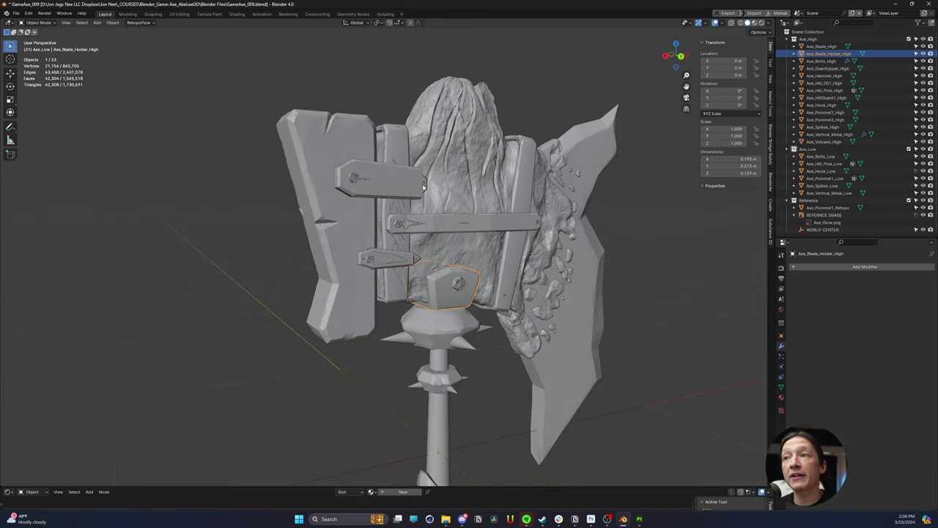
{"action": "middle_click_drag", "start_coordinate": [422, 186], "coordinate": [393, 179]}
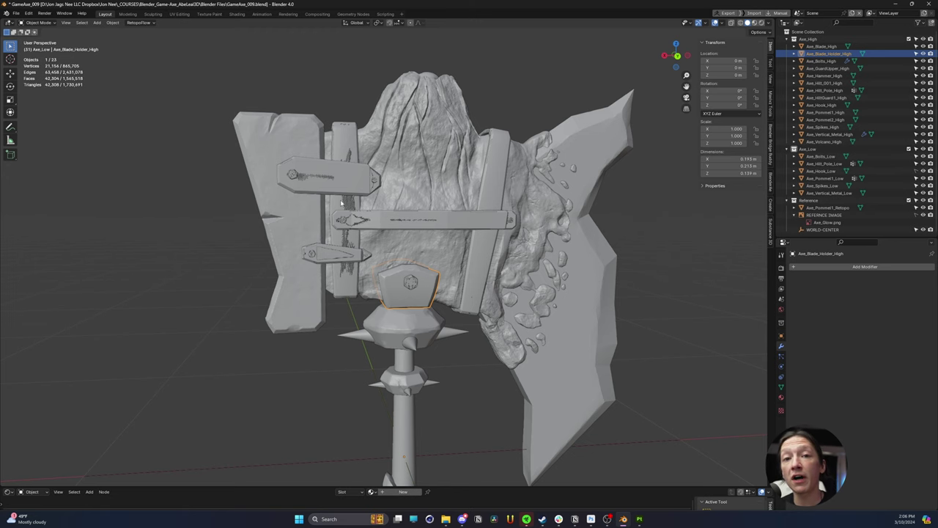
{"action": "middle_click_drag", "start_coordinate": [455, 207], "coordinate": [420, 194], "text": "shift"}
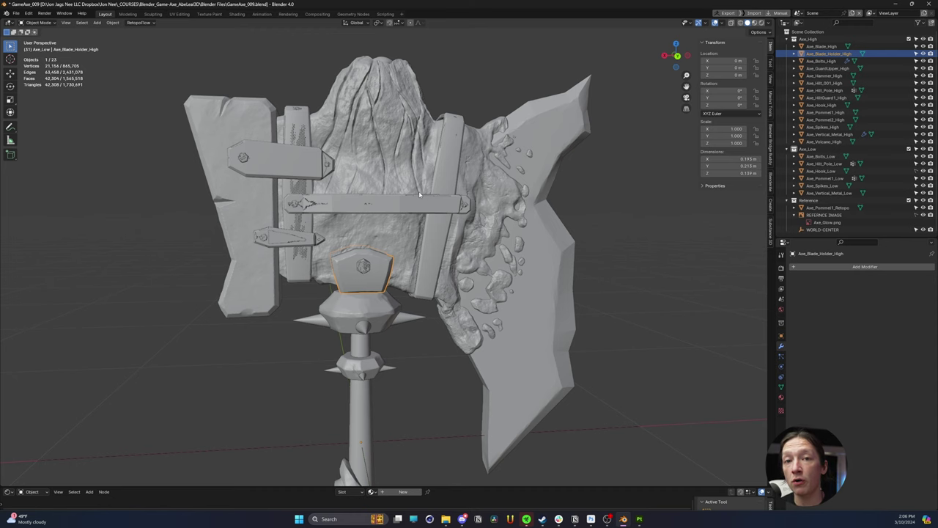
{"action": "middle_click_drag", "start_coordinate": [394, 172], "coordinate": [400, 177]}
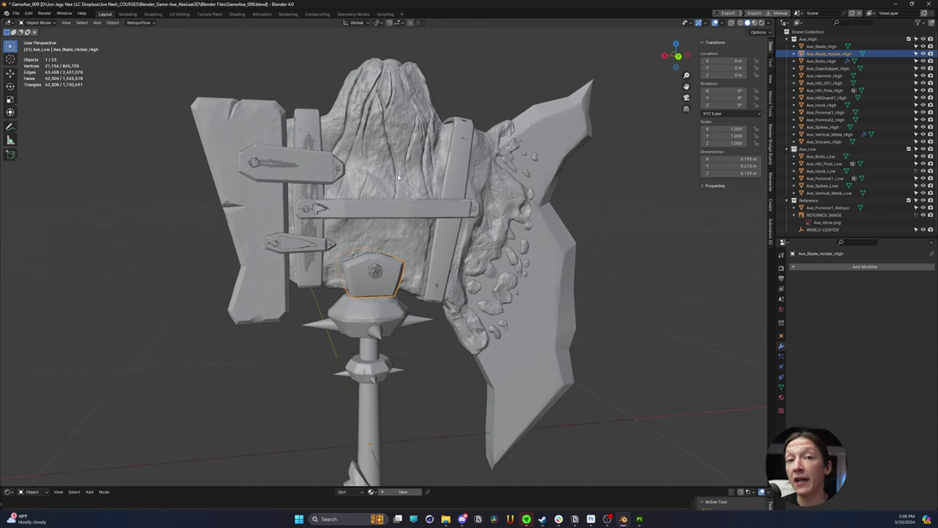
- Temporarily pull the high-poly volcano rock away from the axe head, cancelling the move
{"action": "left_click", "coordinate": [388, 113]}
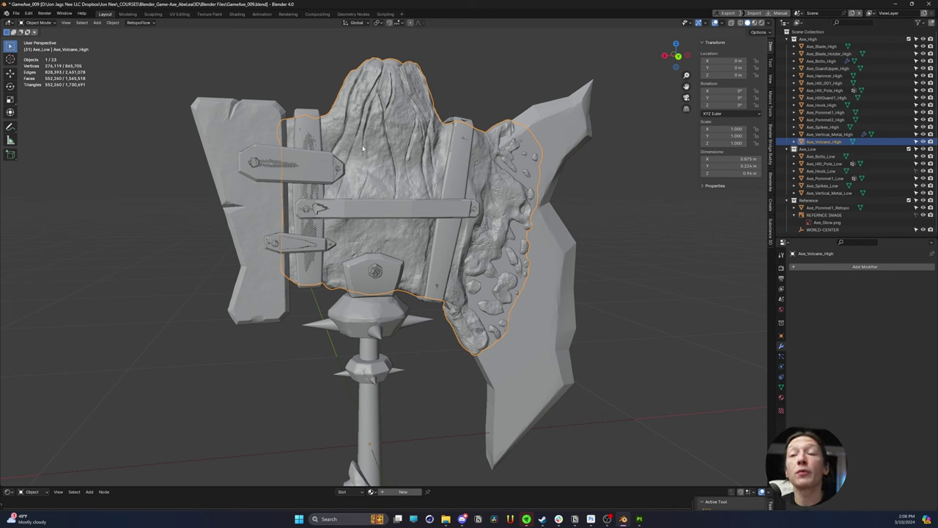
{"action": "key", "text": "g"}
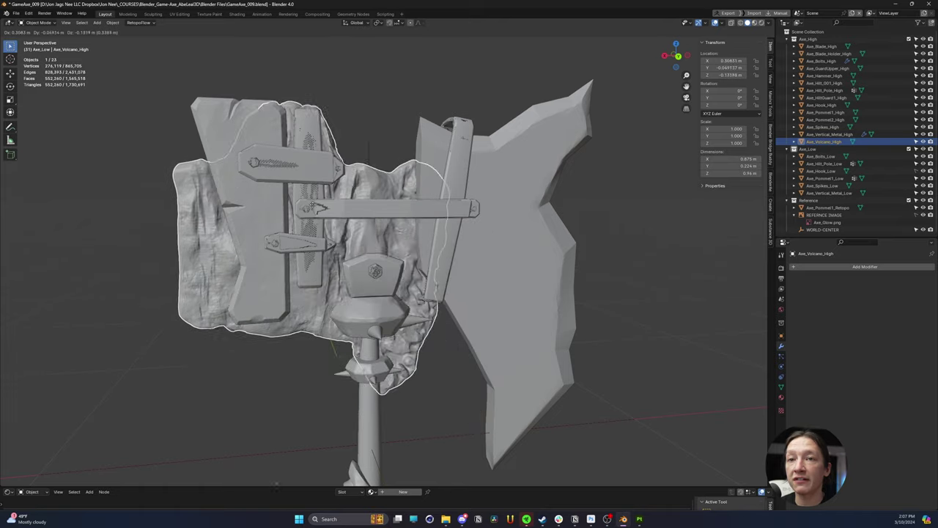
{"action": "key", "text": "Escape"}
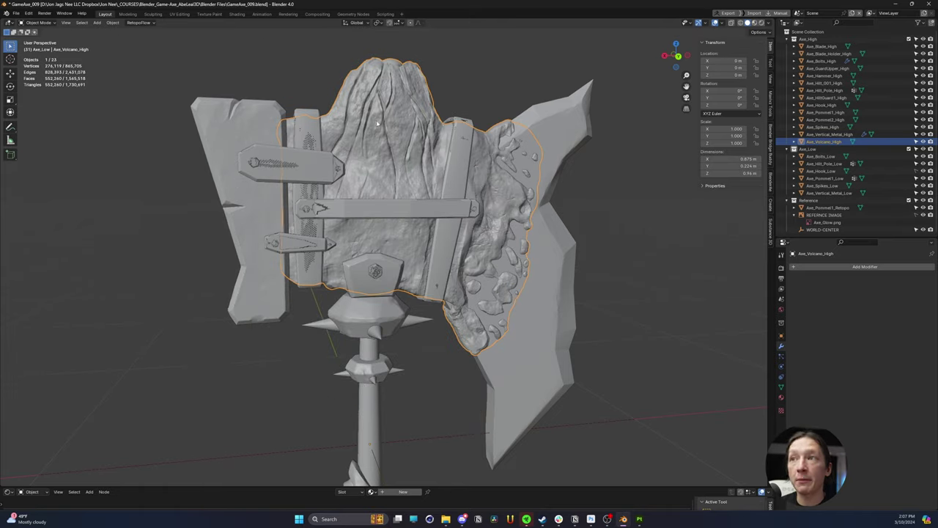
- Inspect the dense sculpted mesh of the high-poly volcano rock in Edit Mode, then return to Object Mode
{"action": "middle_click_drag", "start_coordinate": [377, 125], "coordinate": [364, 136]}
{"action": "key", "text": "Tab"}
{"action": "scroll", "coordinate": [364, 136], "scroll_direction": "up", "scroll_amount": 8}
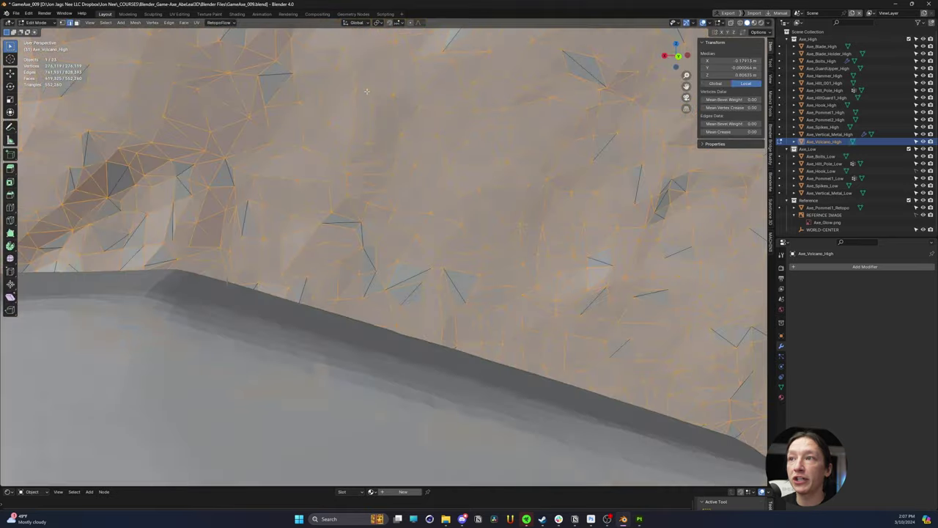
{"action": "scroll", "coordinate": [339, 207], "scroll_direction": "down", "scroll_amount": 6}
{"action": "scroll", "coordinate": [340, 208], "scroll_direction": "up", "scroll_amount": 2}
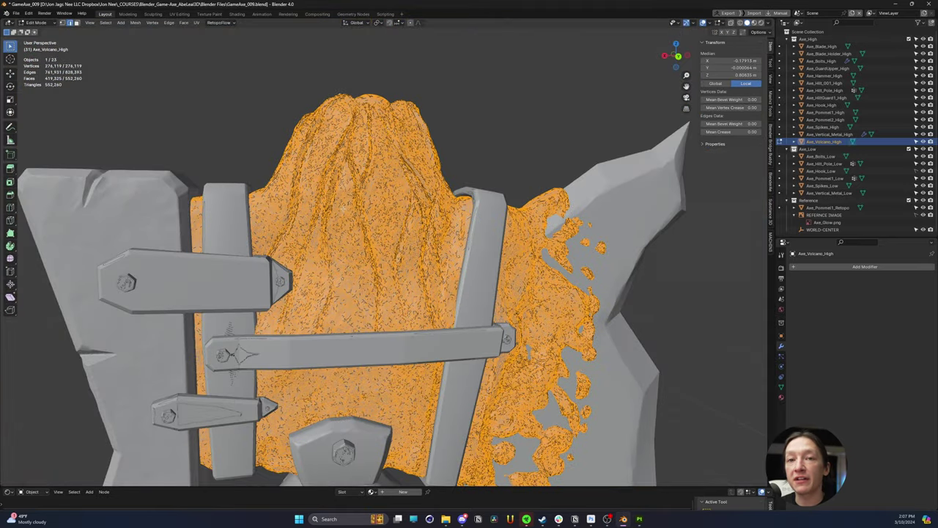
{"action": "scroll", "coordinate": [343, 207], "scroll_direction": "up", "scroll_amount": 2}
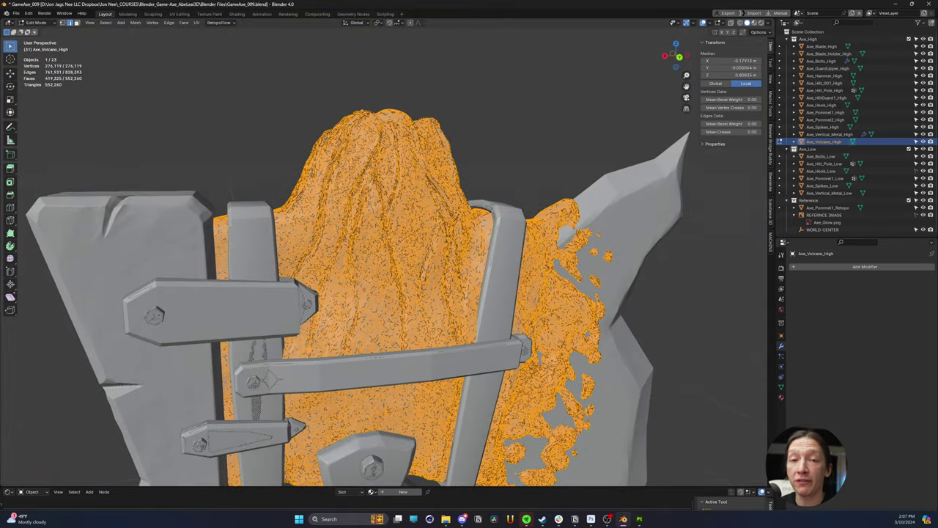
{"action": "key", "text": "Tab"}
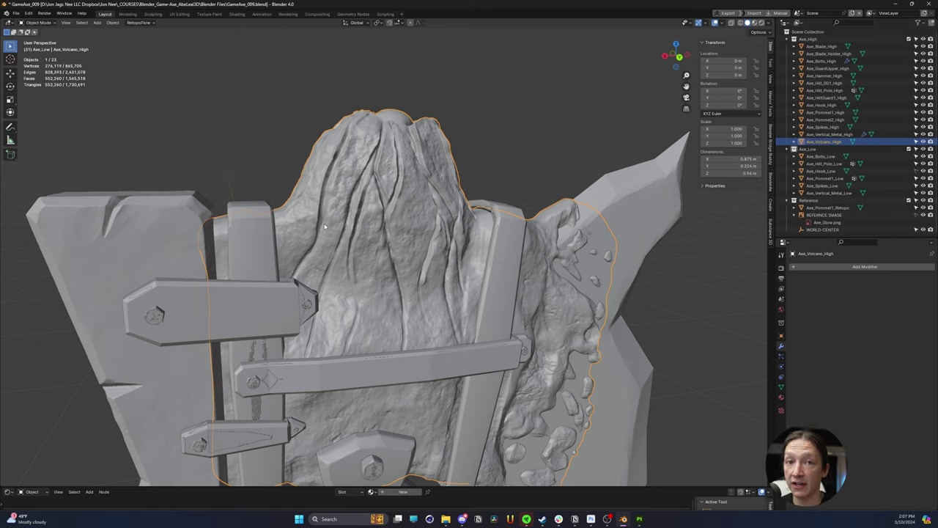
- Select the low-poly bolts and straps and inspect their simple topology in Edit Mode
{"action": "middle_click_drag", "start_coordinate": [324, 228], "coordinate": [337, 168]}
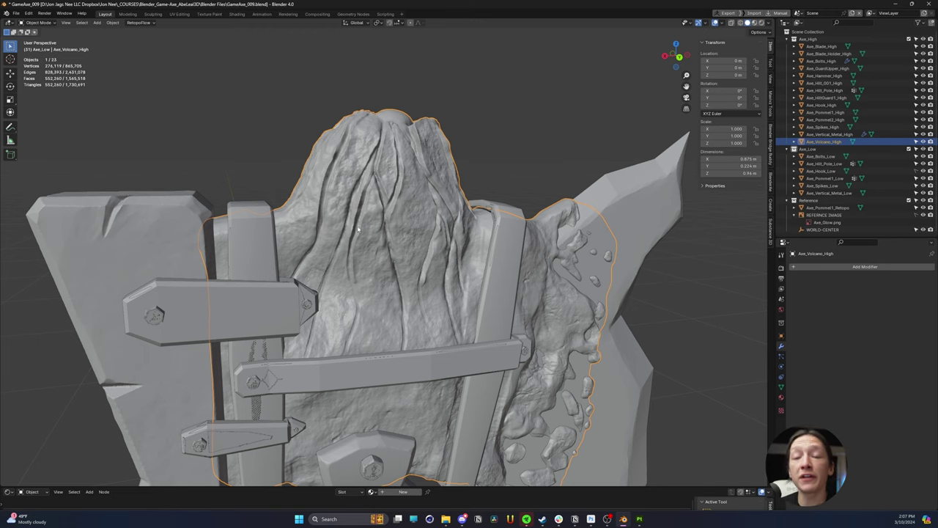
{"action": "middle_click_drag", "start_coordinate": [357, 233], "coordinate": [376, 165]}
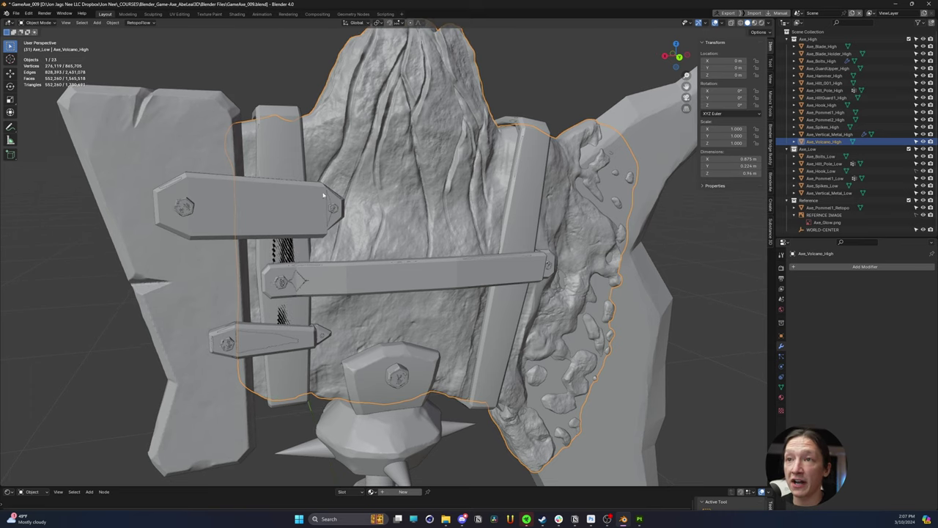
{"action": "left_click", "coordinate": [399, 373]}
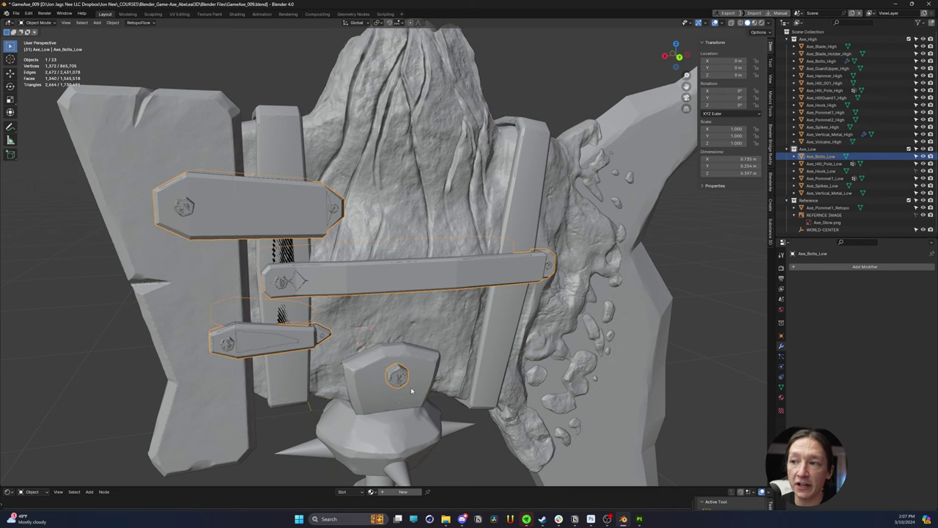
{"action": "key", "text": "Tab"}
{"action": "scroll", "coordinate": [400, 381], "scroll_direction": "up", "scroll_amount": 5}
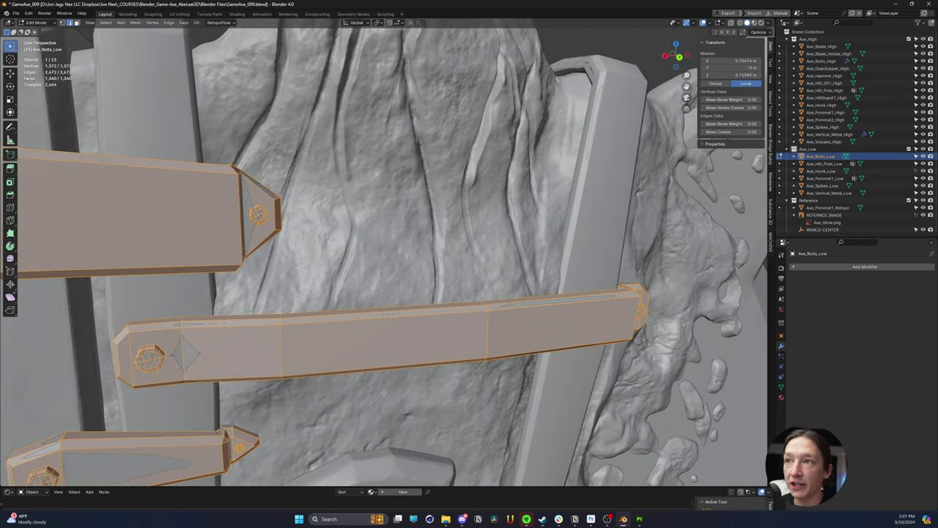
- Deselect the low-poly bolts and straps mesh, try moving a single edge of it, and toggle out of Edit Mode
{"action": "scroll", "coordinate": [383, 393], "scroll_direction": "down", "scroll_amount": 5}
{"action": "key", "text": "alt+a"}
{"action": "key", "text": "g"}
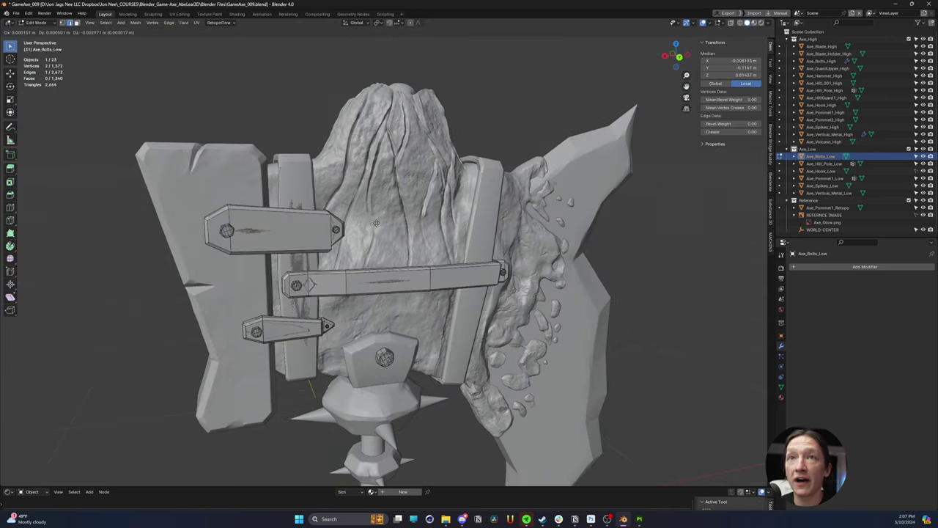
{"action": "left_click", "coordinate": [378, 220]}
{"action": "key", "text": "Tab"}
{"action": "left_click", "coordinate": [379, 219]}
{"action": "key", "text": "Tab"}
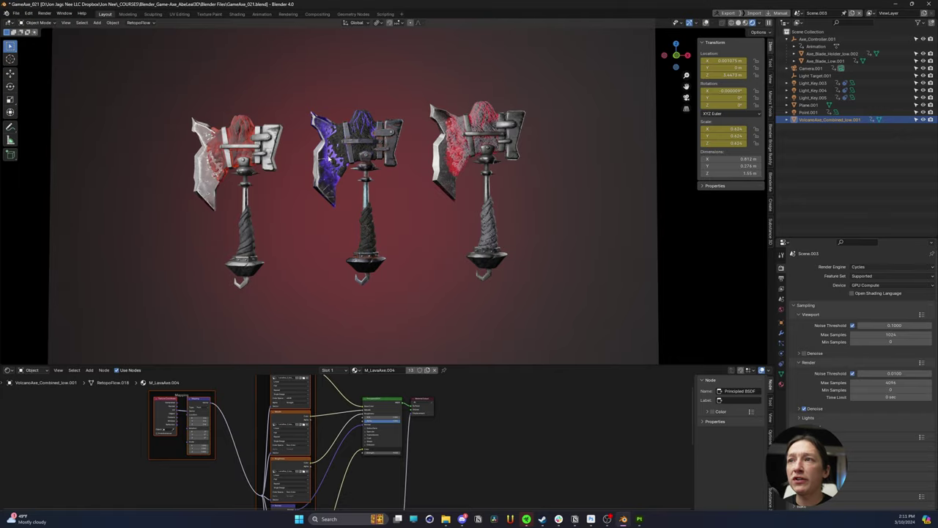
- Examine the rendered blade and rock textures of the middle purple axe up close, then view all three axes together
{"action": "scroll", "coordinate": [345, 125], "scroll_direction": "up", "scroll_amount": 5}
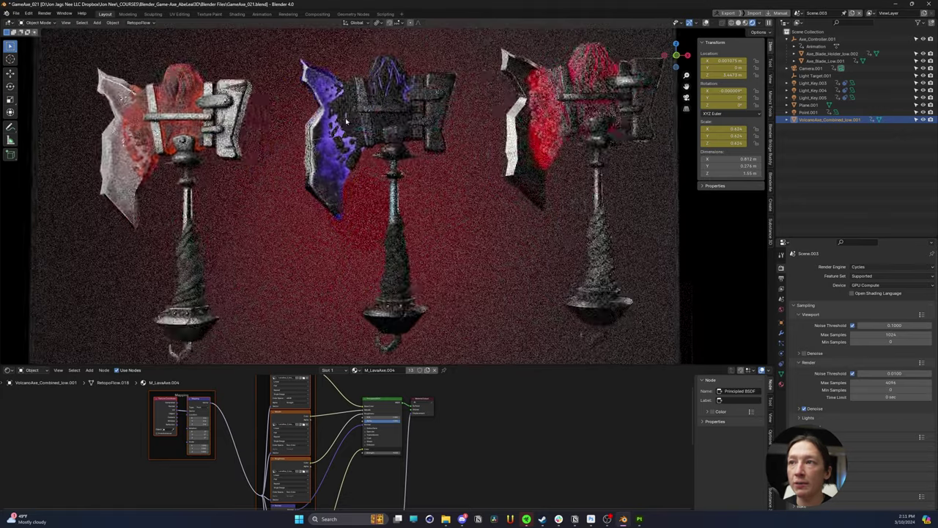
{"action": "scroll", "coordinate": [347, 118], "scroll_direction": "up", "scroll_amount": 8}
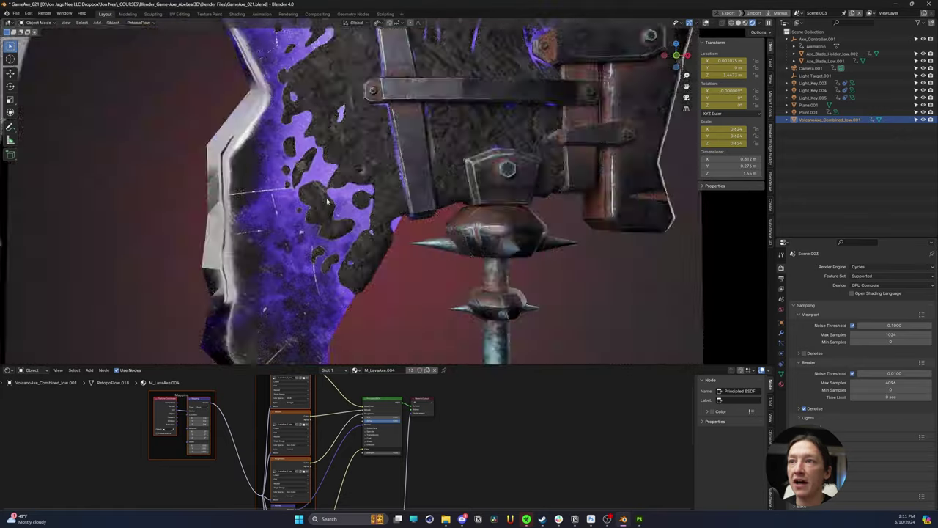
{"action": "scroll", "coordinate": [328, 198], "scroll_direction": "up", "scroll_amount": 8}
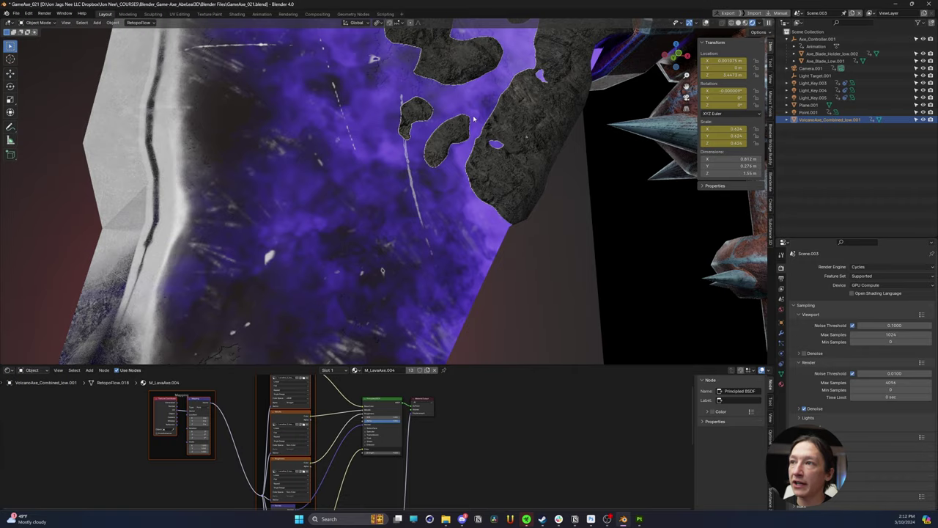
{"action": "scroll", "coordinate": [476, 117], "scroll_direction": "down", "scroll_amount": 8}
{"action": "scroll", "coordinate": [423, 213], "scroll_direction": "down", "scroll_amount": 4}
{"action": "scroll", "coordinate": [421, 224], "scroll_direction": "up", "scroll_amount": 4}
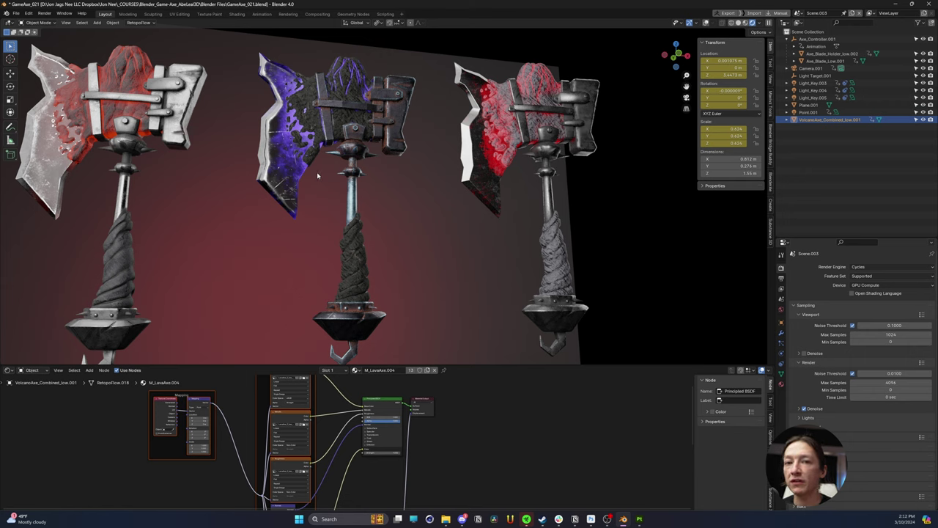
- Select the axe Axe_Blade_Holder_low.002, frame it, and examine the red glow where its rock meets the blade
{"action": "left_click", "coordinate": [547, 129]}
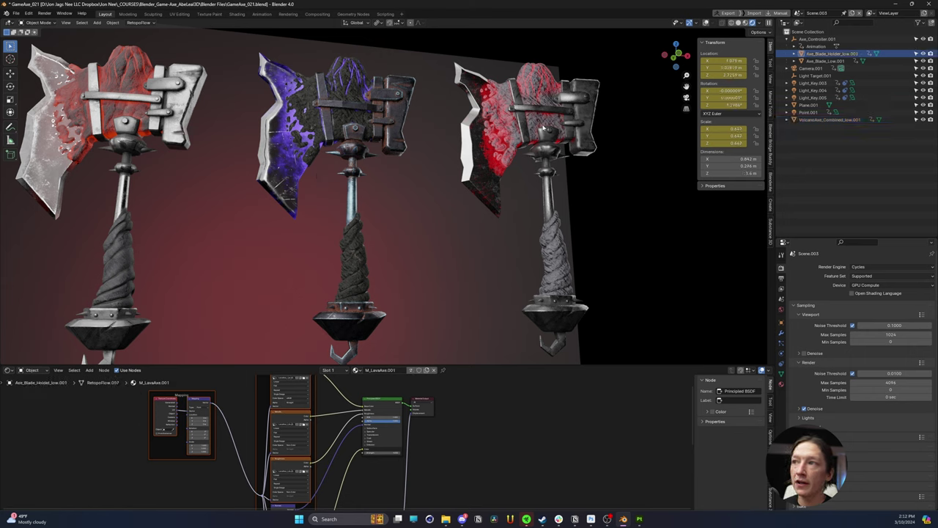
{"action": "middle_click_drag", "start_coordinate": [528, 139], "coordinate": [498, 165]}
{"action": "key", "text": "KP_Decimal"}
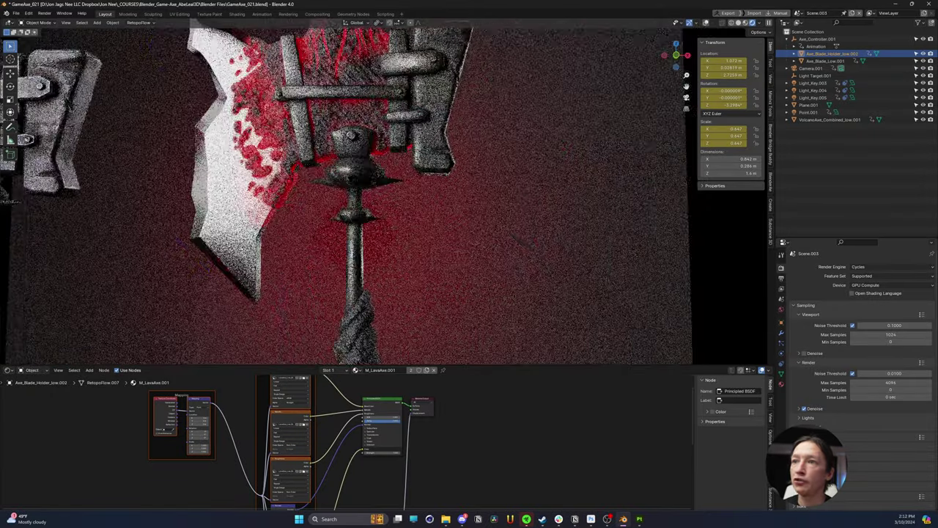
{"action": "scroll", "coordinate": [477, 174], "scroll_direction": "up", "scroll_amount": 3}
{"action": "mouse_move", "coordinate": [477, 174]}
{"action": "middle_mouse_down"}
{"action": "mouse_move", "coordinate": [469, 169]}
{"action": "mouse_move", "coordinate": [478, 174]}
{"action": "middle_mouse_up"}
{"action": "scroll", "coordinate": [478, 174], "scroll_direction": "up", "scroll_amount": 2}
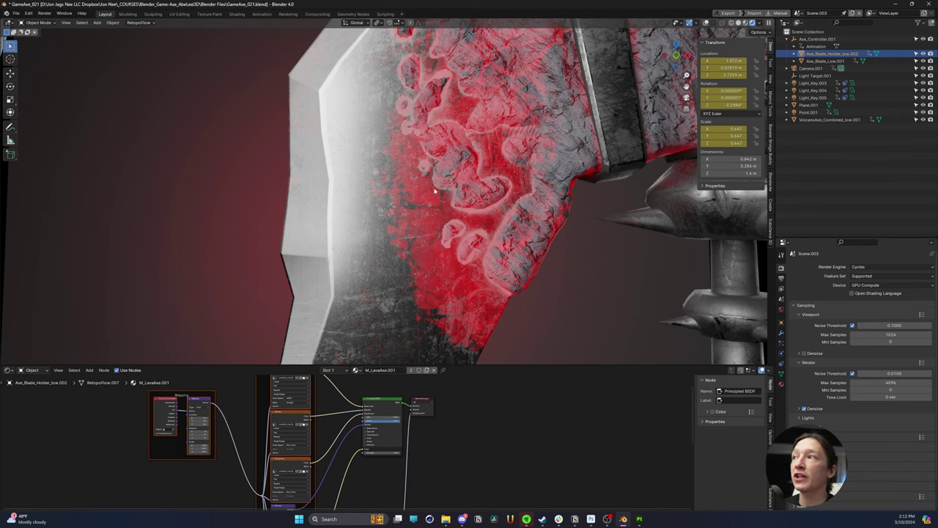
- Show the Axe_Blade_Holder_low.002 mesh in Edit Mode with solid shading, select its linked blade geometry, and clear the selection
{"action": "key", "text": "Tab"}
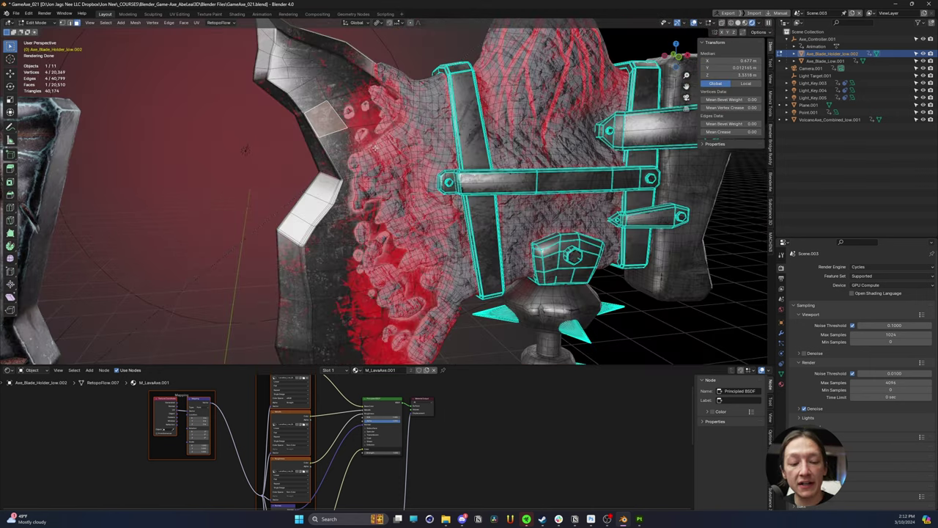
{"action": "key", "text": "z"}
{"action": "left_click", "coordinate": [392, 154]}
{"action": "mouse_move", "coordinate": [374, 150]}
{"action": "middle_mouse_down"}
{"action": "mouse_move", "coordinate": [419, 145]}
{"action": "mouse_move", "coordinate": [447, 117]}
{"action": "middle_mouse_up"}
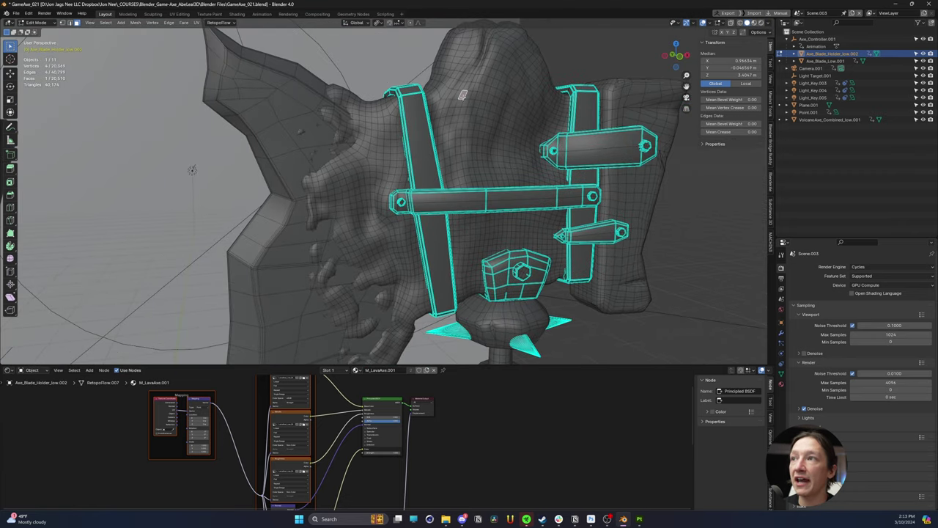
{"action": "key", "text": "l"}
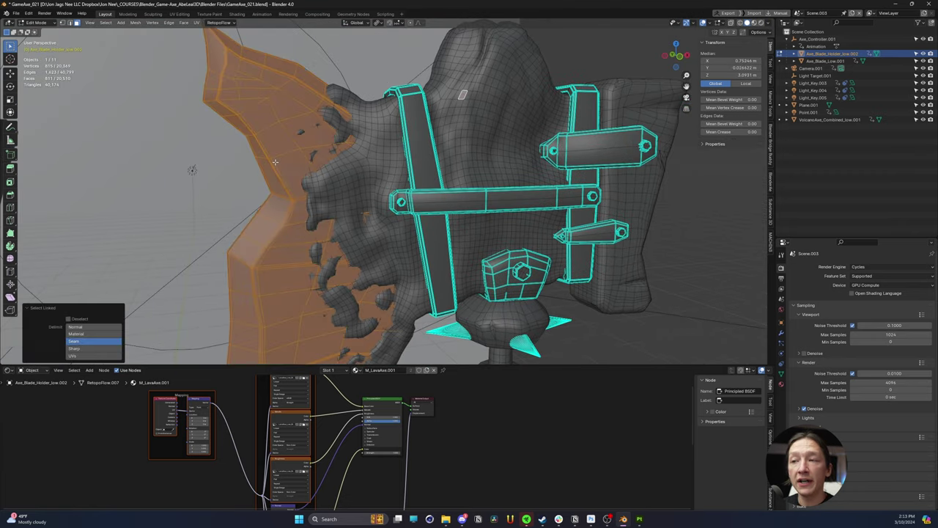
{"action": "key", "text": "alt+a"}
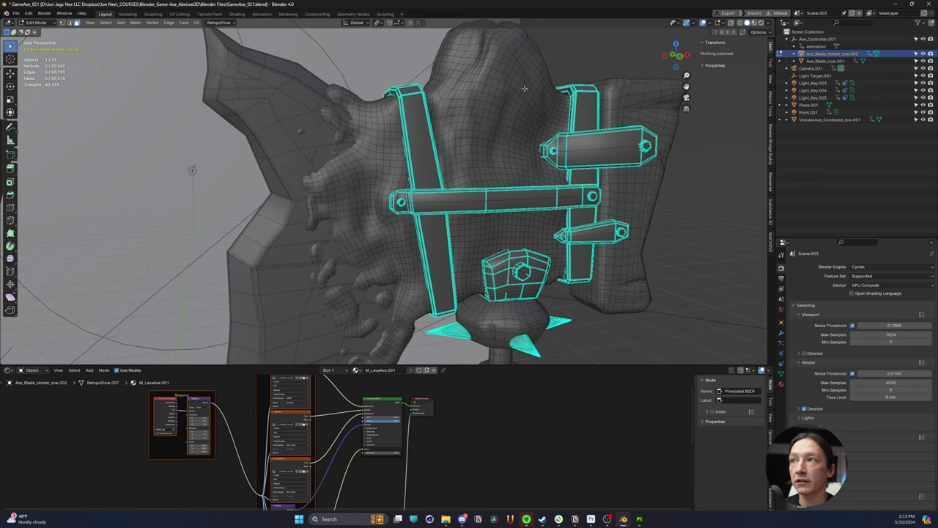
- Select the linked volcano rock, temporarily move it against the blade, select the linked blade instead, and return to Object Mode
{"action": "key", "text": "l"}
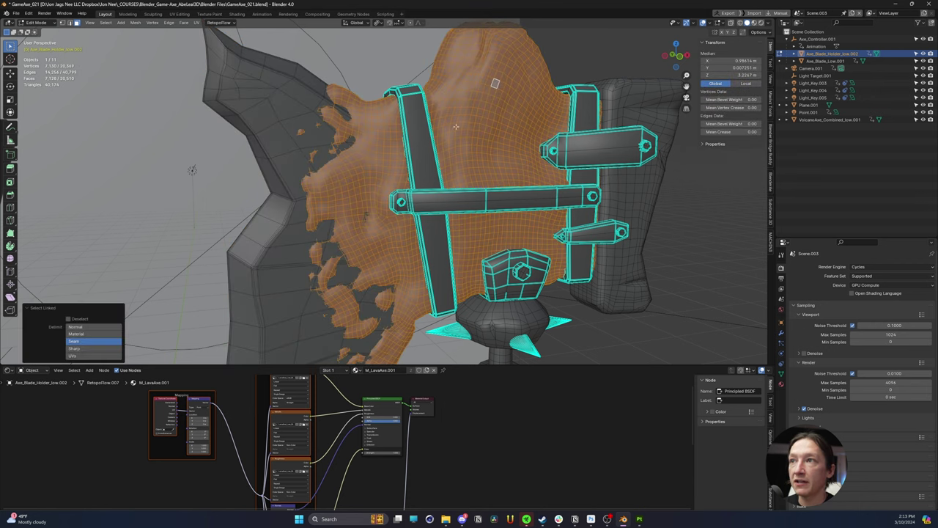
{"action": "key", "text": "g"}
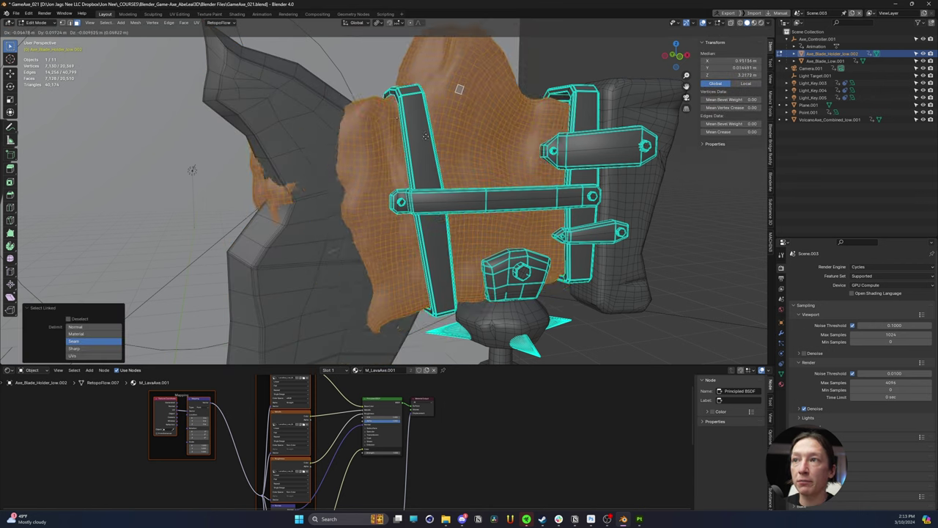
{"action": "left_click", "coordinate": [497, 84]}
{"action": "left_click", "coordinate": [302, 119]}
{"action": "key", "text": "ctrl+l"}
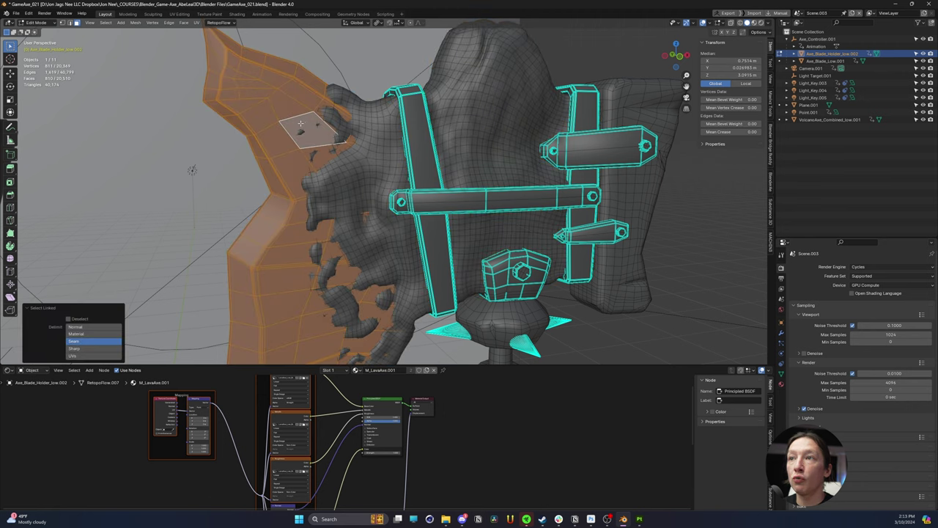
{"action": "middle_click_drag", "start_coordinate": [302, 119], "coordinate": [414, 159]}
{"action": "key", "text": "Tab"}
- Select the middle axe VolcanoAxe_Combined_low.001 and, in Edit Mode, select the linked geometry of its merged blade and rock
{"action": "left_click", "coordinate": [372, 155]}
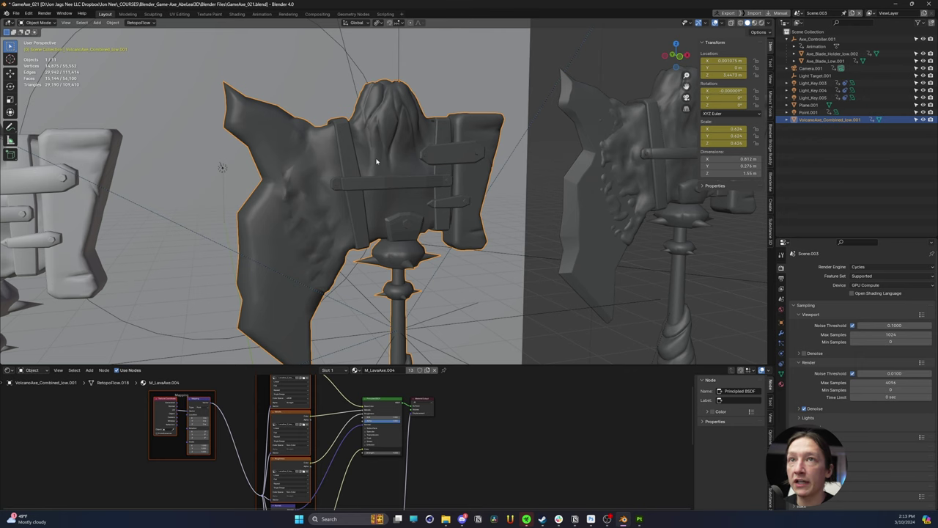
{"action": "middle_click_drag", "start_coordinate": [377, 159], "coordinate": [369, 156]}
{"action": "key", "text": "Tab"}
{"action": "left_click", "coordinate": [344, 138]}
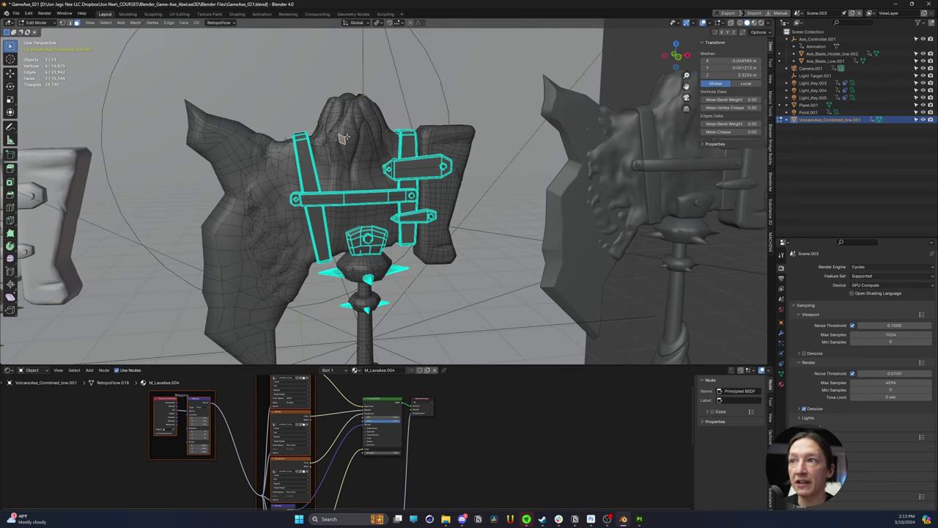
{"action": "key", "text": "ctrl+l"}
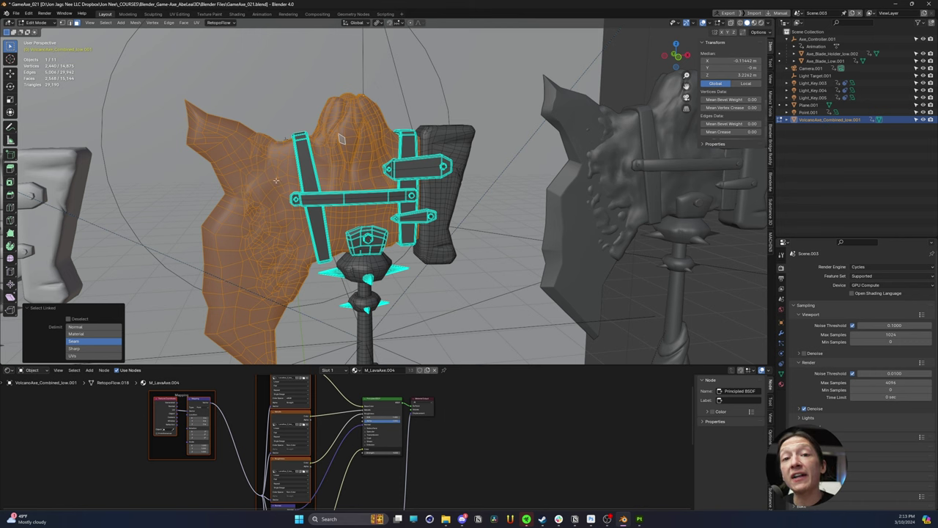
- Switch to Substance 3D Painter, enter baking mode, and examine how the high-poly mesh and cage overlap on the axe head
{"action": "left_click", "coordinate": [623, 519]}
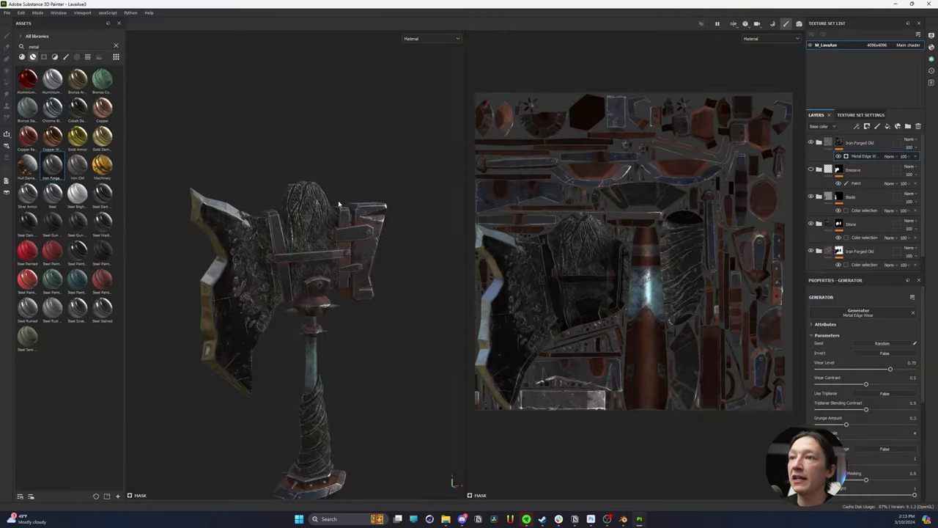
{"action": "left_click", "coordinate": [773, 24]}
{"action": "scroll", "coordinate": [539, 241], "scroll_direction": "up", "scroll_amount": 2}
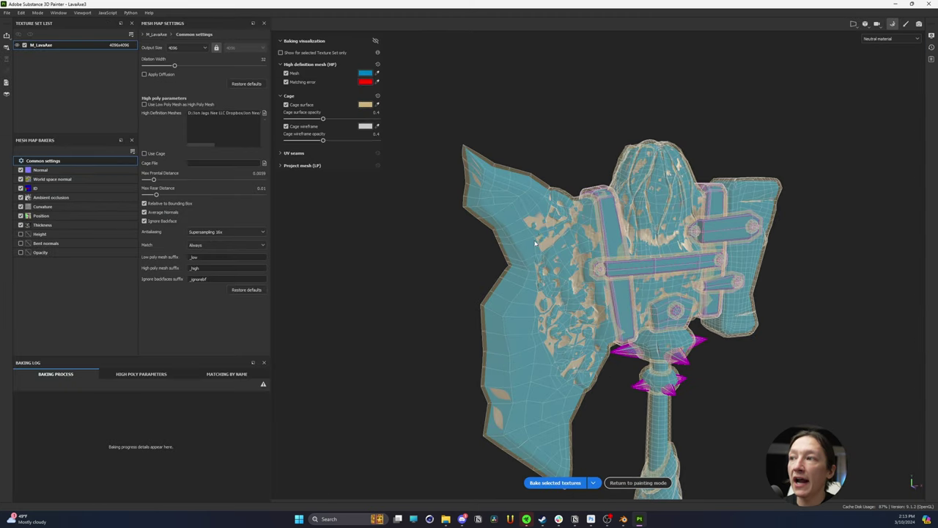
{"action": "scroll", "coordinate": [539, 242], "scroll_direction": "up", "scroll_amount": 3}
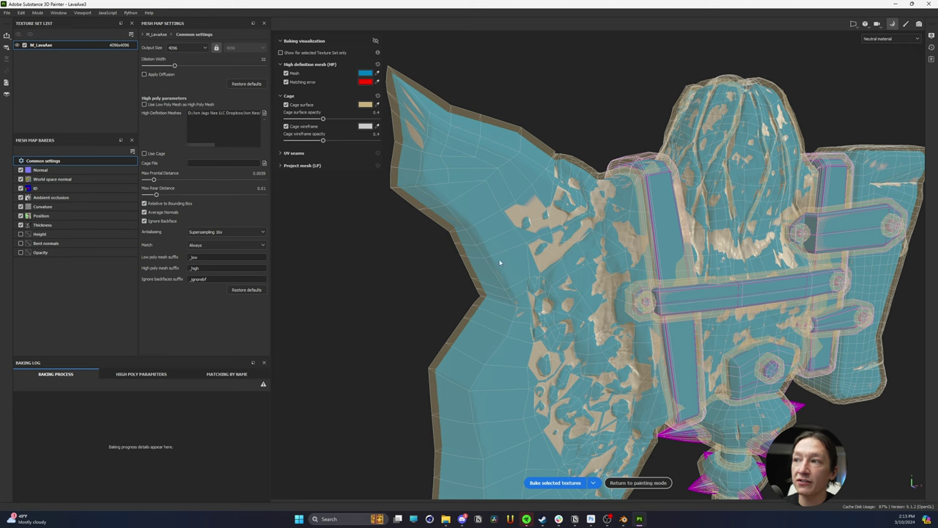
- Return to Blender, clear the selection on the combined axe mesh, and leave Edit Mode to view all three axes
{"action": "left_click", "coordinate": [895, 4]}
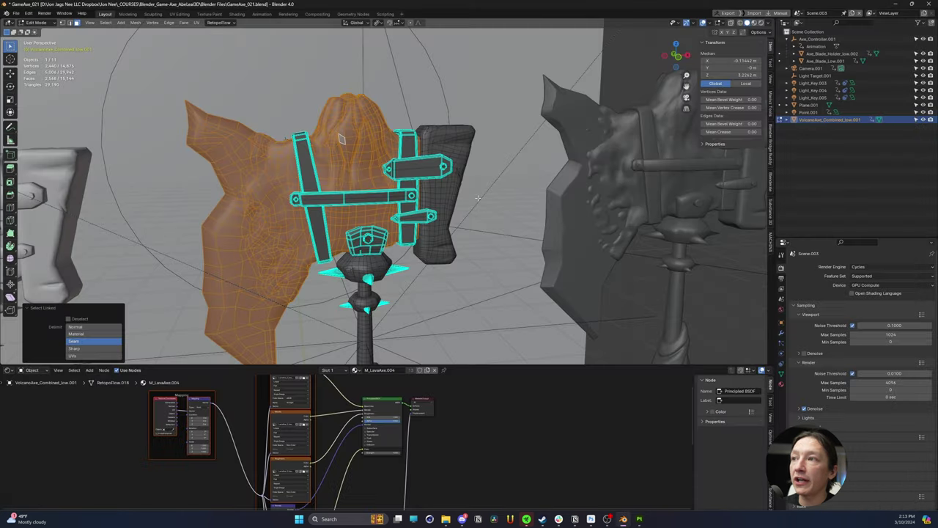
{"action": "mouse_move", "coordinate": [660, 161]}
{"action": "middle_mouse_down"}
{"action": "mouse_move", "coordinate": [498, 147]}
{"action": "mouse_move", "coordinate": [426, 169]}
{"action": "mouse_move", "coordinate": [408, 146]}
{"action": "mouse_move", "coordinate": [420, 178]}
{"action": "mouse_move", "coordinate": [384, 207]}
{"action": "middle_mouse_up"}
{"action": "key", "text": "alt+a"}
{"action": "key", "text": "Tab"}
{"action": "scroll", "coordinate": [408, 145], "scroll_direction": "down", "scroll_amount": 5}
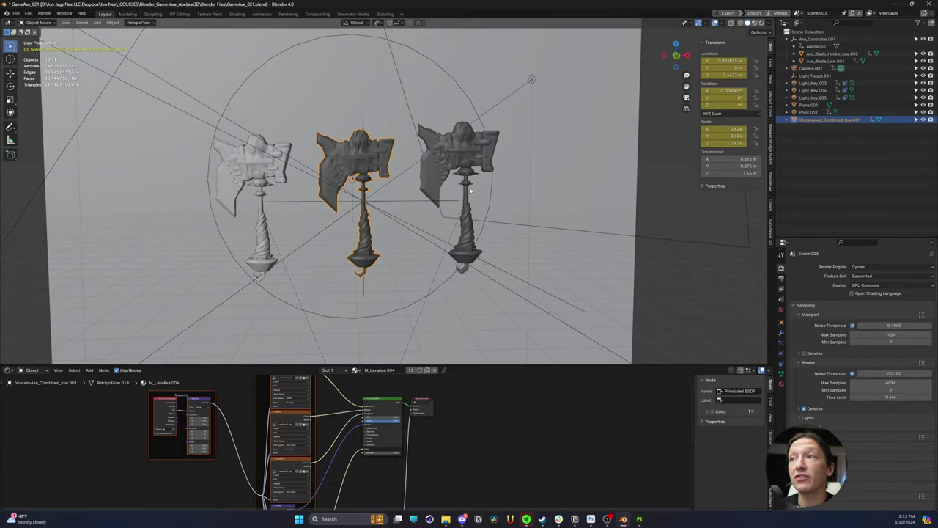
- Select the axe Axe_Blade_Holder_low.002 and switch the viewport to rendered shading
{"action": "left_click", "coordinate": [451, 153]}
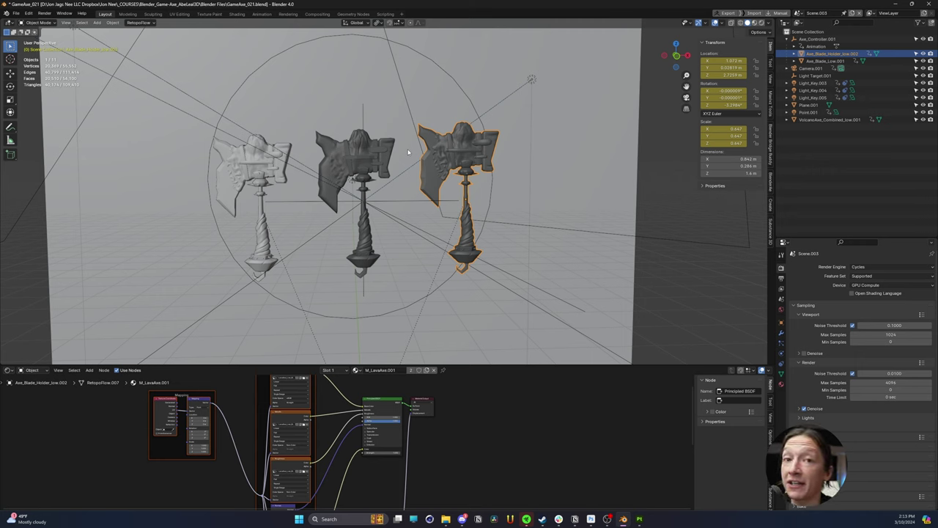
{"action": "key", "text": "z"}
{"action": "left_click", "coordinate": [452, 169]}
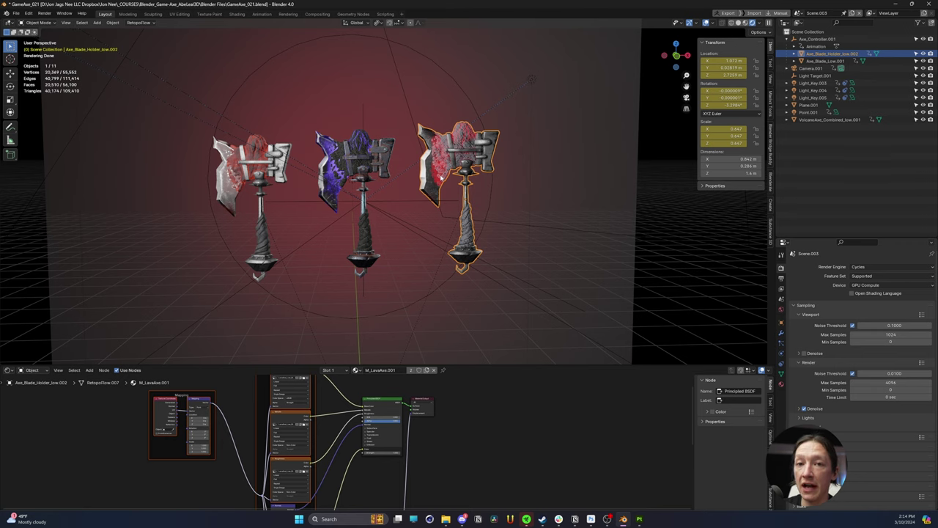
- Select the axe Axe_Blade_Low.001 and examine its rendered metal and red rock textures up close
{"action": "left_click", "coordinate": [247, 173]}
{"action": "middle_click_drag", "start_coordinate": [247, 173], "coordinate": [300, 170]}
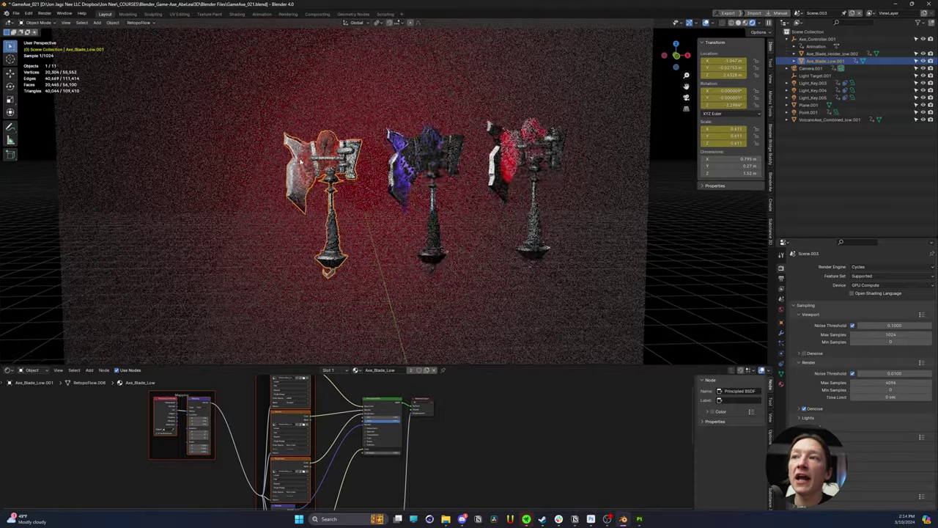
{"action": "scroll", "coordinate": [308, 147], "scroll_direction": "up", "scroll_amount": 6}
{"action": "scroll", "coordinate": [278, 118], "scroll_direction": "down", "scroll_amount": 6}
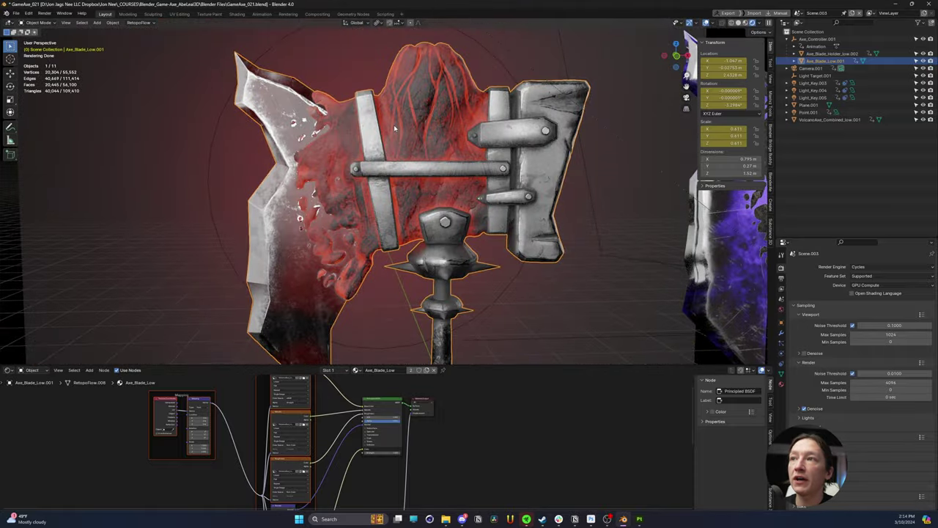
- Inspect the Axe_Blade_Low.001 mesh in Edit Mode where its separate rock geometry meets the blade
{"action": "key", "text": "Tab"}
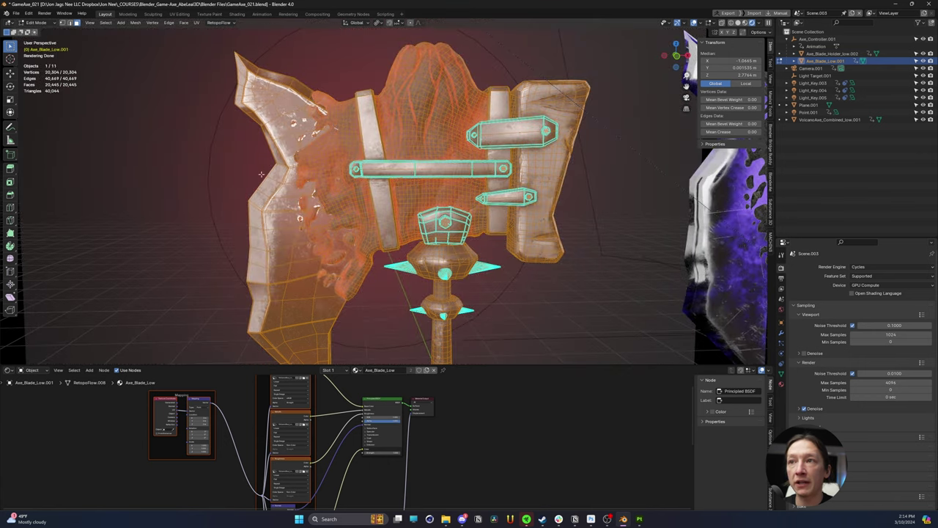
{"action": "key", "text": "Tab"}
{"action": "key", "text": "Tab"}
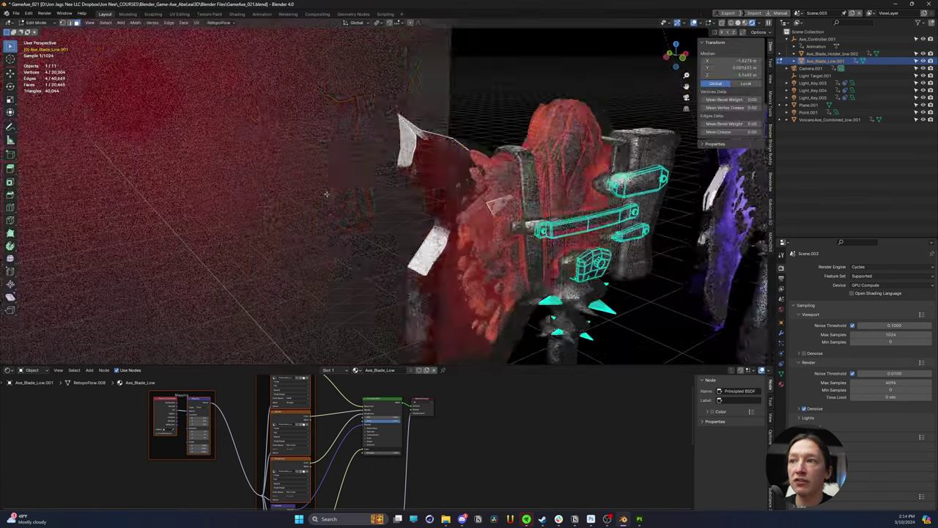
{"action": "middle_click_drag", "start_coordinate": [296, 190], "coordinate": [330, 179]}
{"action": "scroll", "coordinate": [233, 157], "scroll_direction": "up", "scroll_amount": 6}
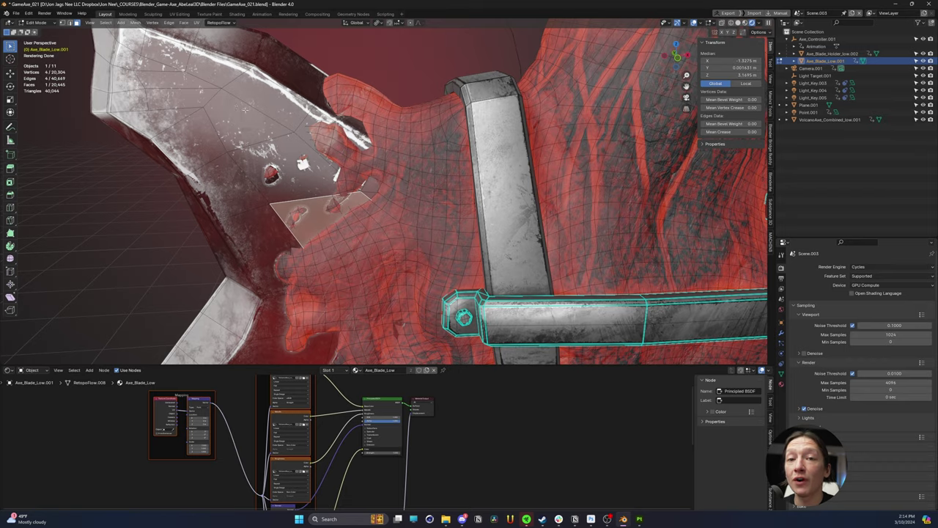
- Leave Edit Mode on Axe_Blade_Low.001 and open the middle combined axe's mesh in Edit Mode for comparison
{"action": "key", "text": "Tab"}
{"action": "scroll", "coordinate": [384, 191], "scroll_direction": "down", "scroll_amount": 5}
{"action": "middle_click_drag", "start_coordinate": [384, 190], "coordinate": [455, 195]}
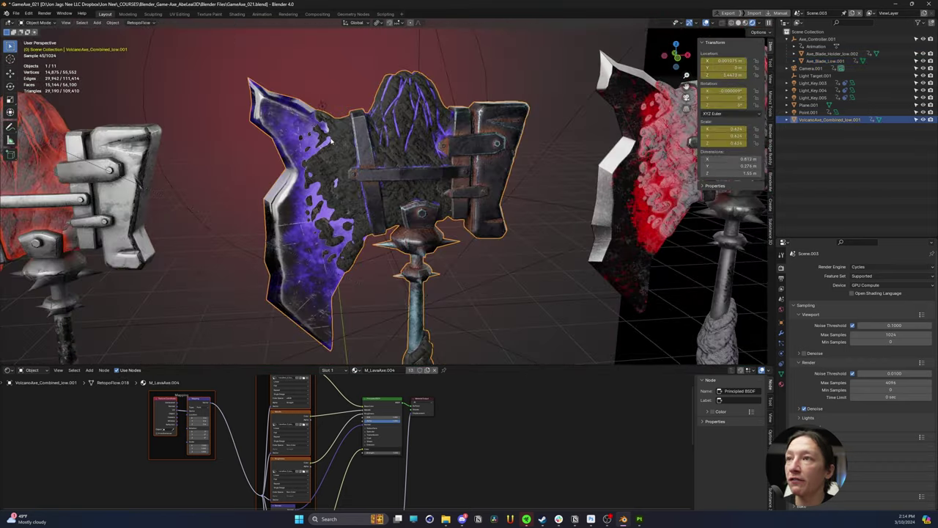
{"action": "left_click", "coordinate": [389, 99]}
{"action": "key", "text": "Tab"}
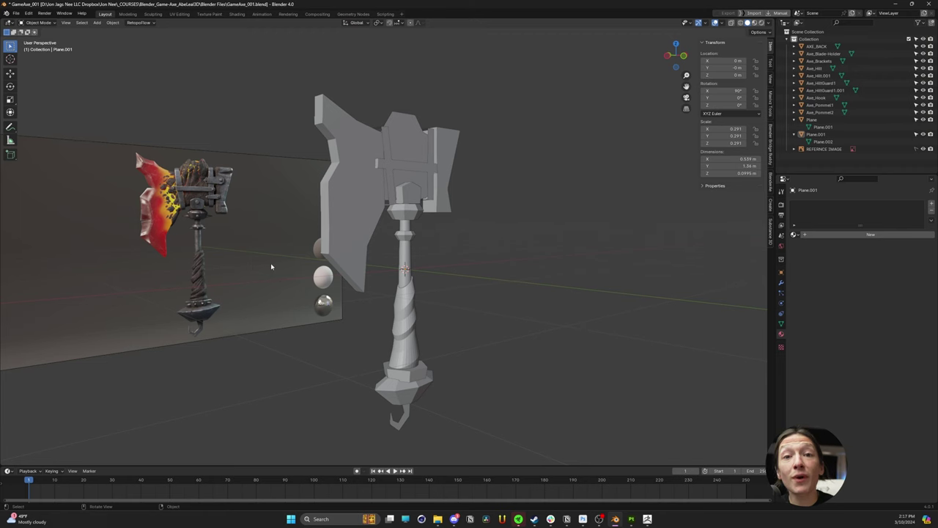
{"action": "middle_click_drag", "start_coordinate": [268, 289], "coordinate": [279, 286]}
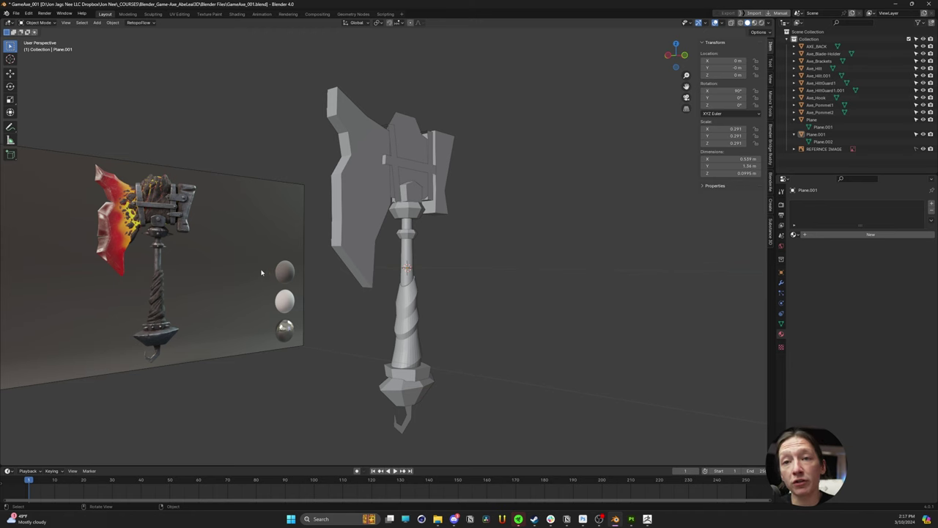
{"action": "middle_click_drag", "start_coordinate": [261, 272], "coordinate": [284, 219]}
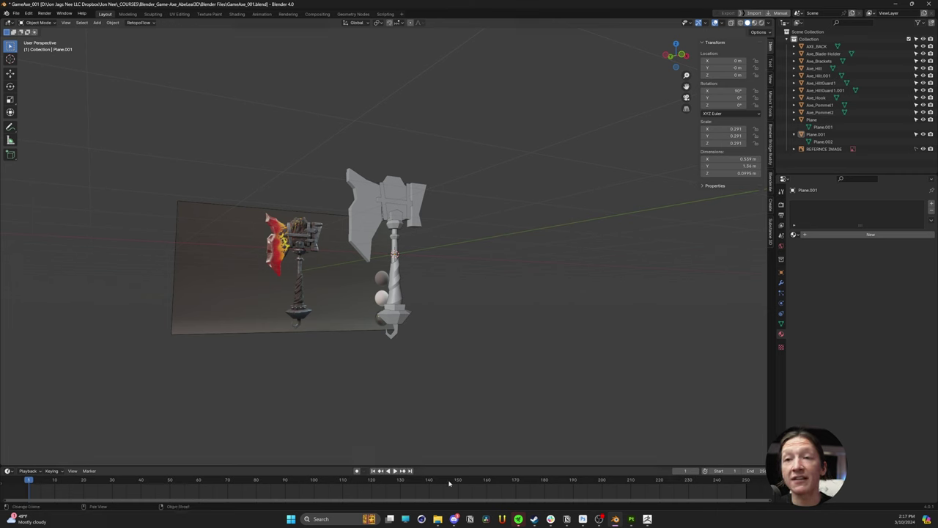
- Switch to ZBrush and examine the high-poly axe sculpt and its total point count from several angles
{"action": "left_click", "coordinate": [647, 519]}
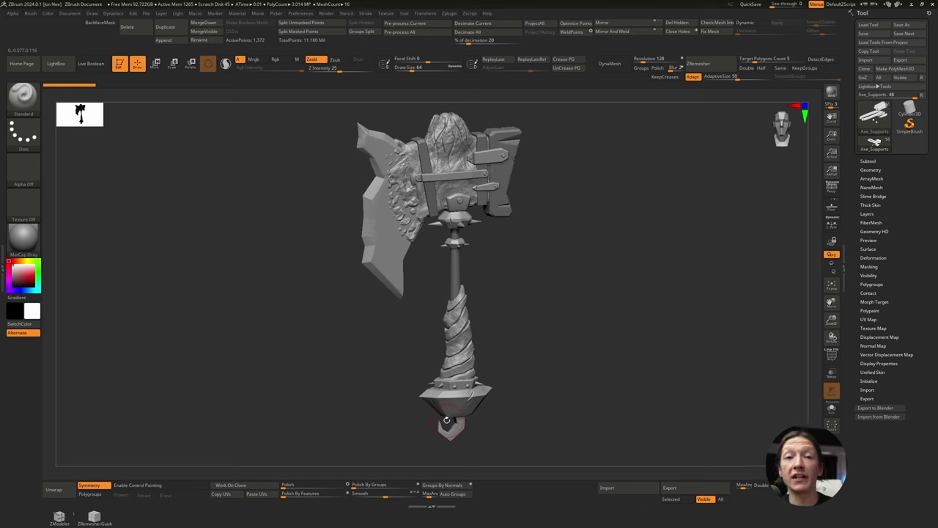
{"action": "left_click_drag", "start_coordinate": [446, 420], "coordinate": [339, 334]}
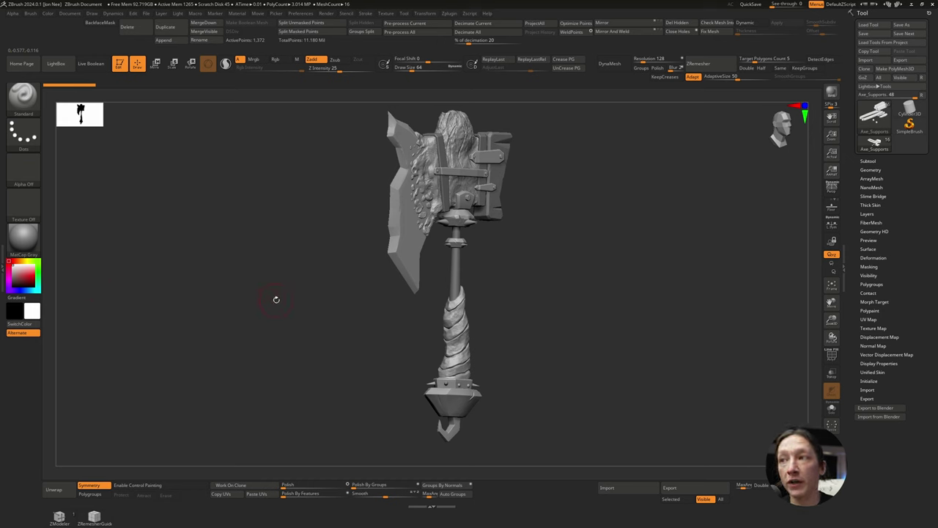
{"action": "left_click_drag", "start_coordinate": [345, 334], "coordinate": [336, 334]}
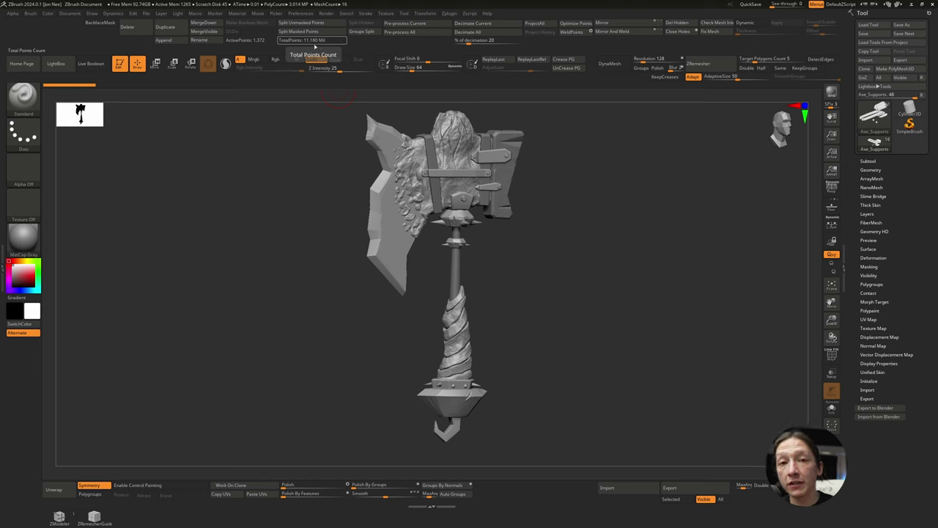
{"action": "left_click_drag", "start_coordinate": [338, 257], "coordinate": [321, 254]}
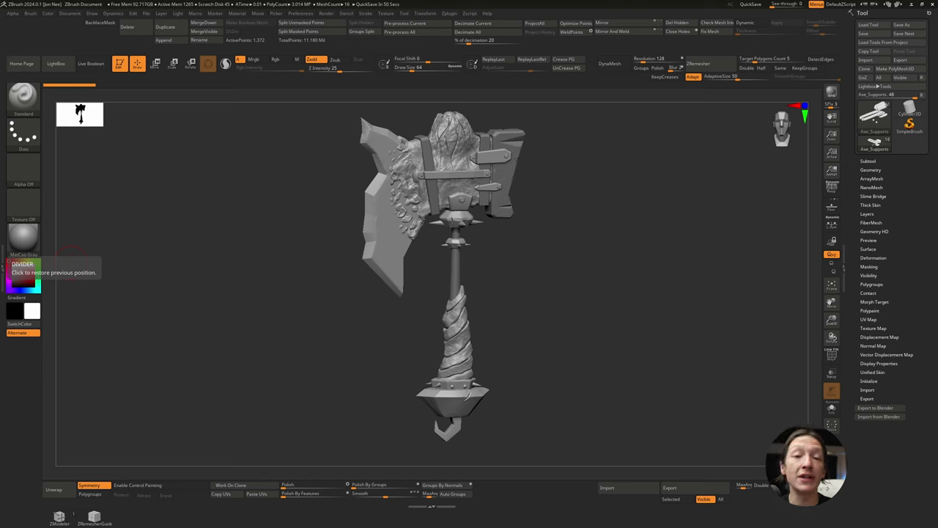
{"action": "left_click_drag", "start_coordinate": [188, 249], "coordinate": [265, 250]}
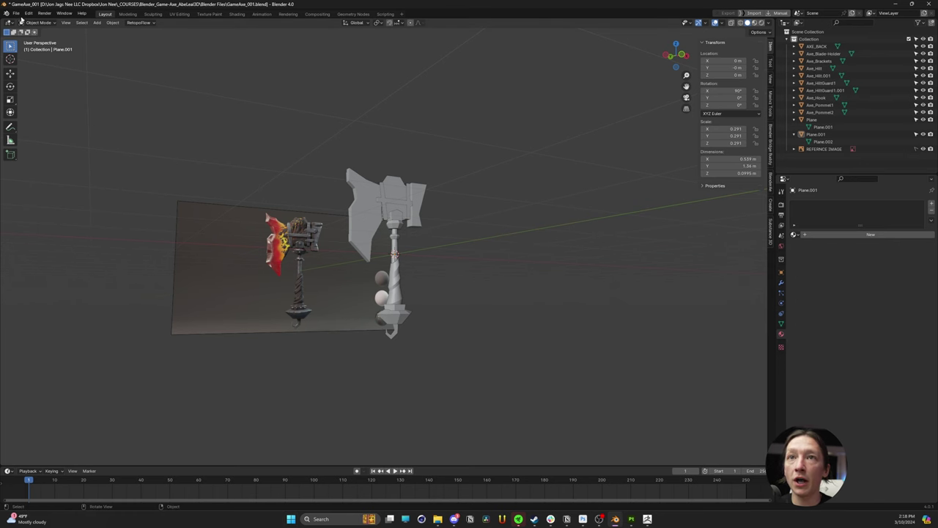
- Return to Blender and open the recent file GameAxe_021.blend in place of the blockout file
{"action": "left_click", "coordinate": [15, 13]}
{"action": "mouse_move", "coordinate": [88, 37]}
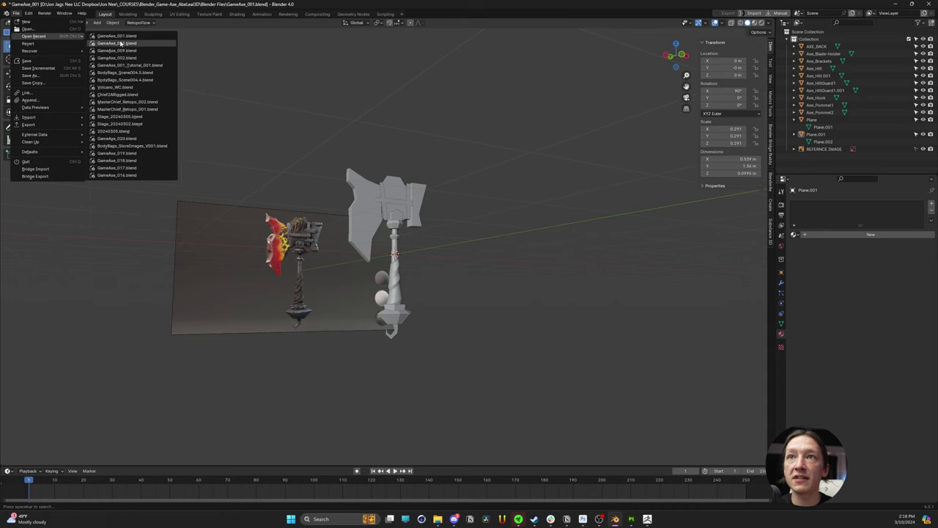
{"action": "left_click", "coordinate": [116, 43]}
{"action": "left_click", "coordinate": [482, 273]}
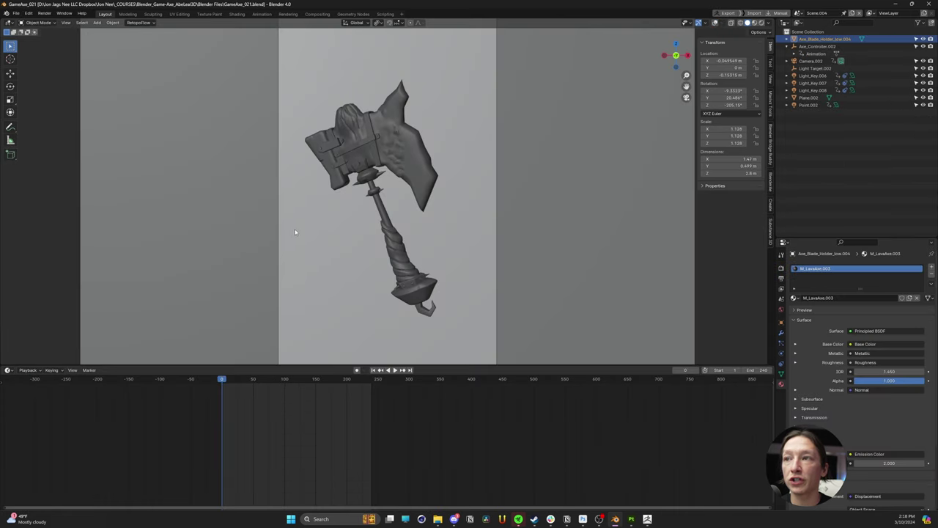
- Show Axe_Blade_Holder_low.004 in rendered shading, and open its mesh in Edit Mode with its UV layout displayed
{"action": "left_click", "coordinate": [797, 13]}
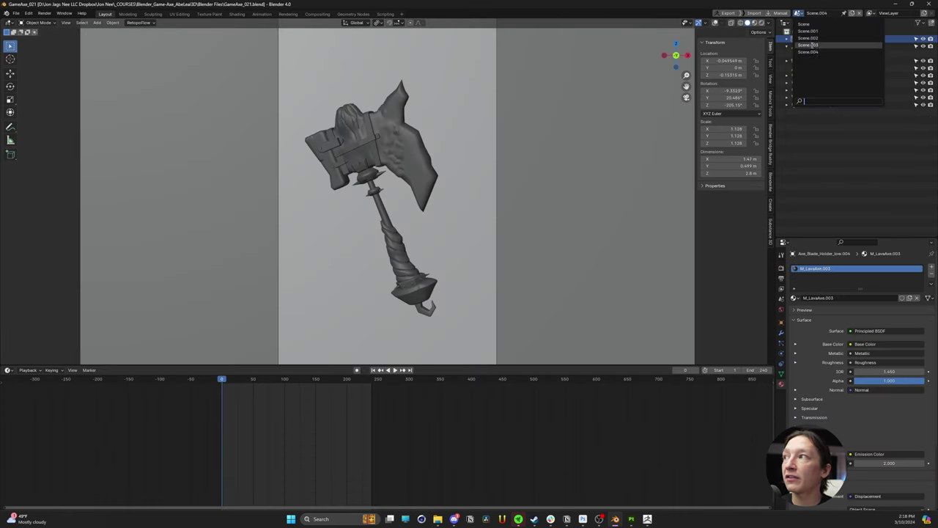
{"action": "key", "text": "z"}
{"action": "key", "text": "r"}
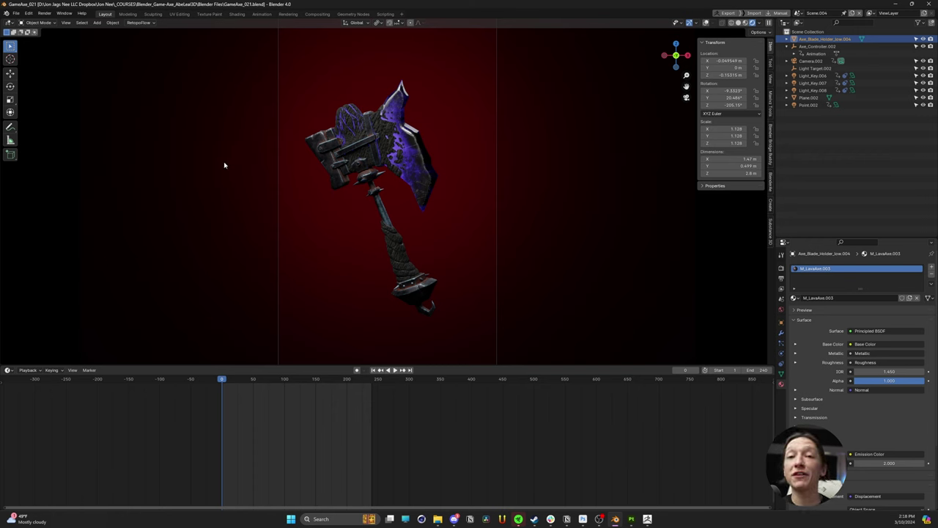
{"action": "key", "text": "Tab"}
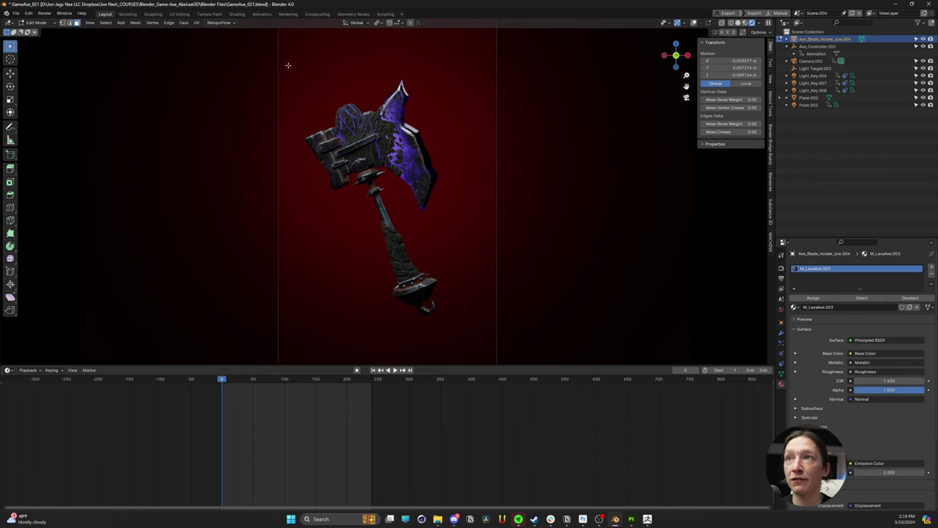
{"action": "left_click", "coordinate": [179, 14]}
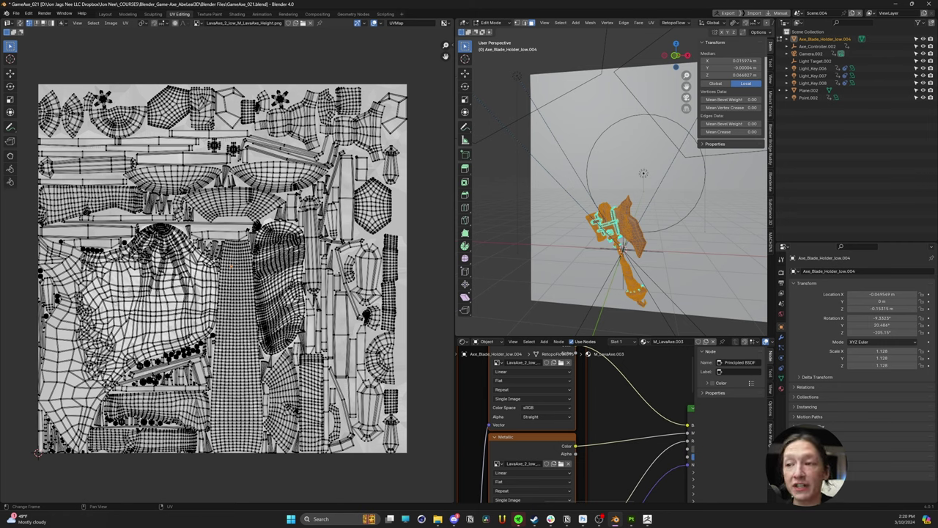
- Switch to Substance 3D Painter, frame the whole axe, and toggle the M_LavaAxe texture set's visibility off and on
{"action": "key", "text": "alt+Tab"}
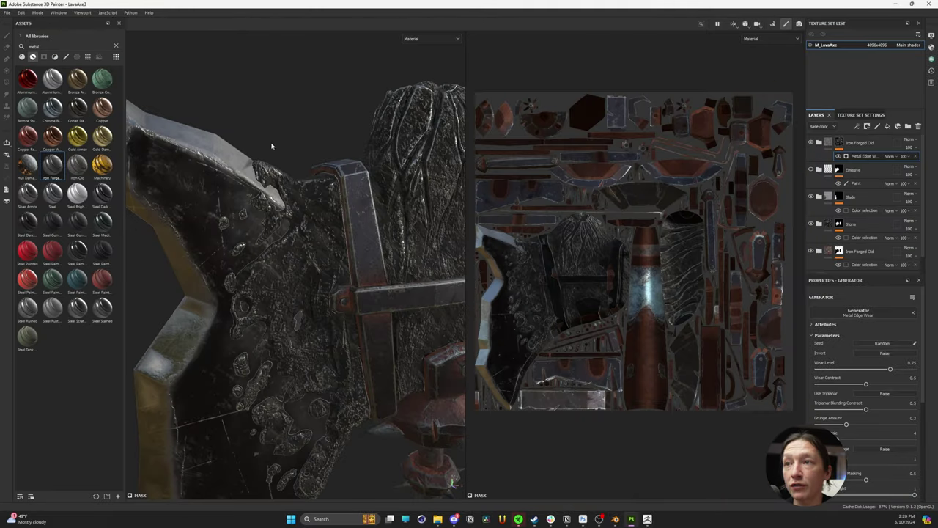
{"action": "key", "text": "f"}
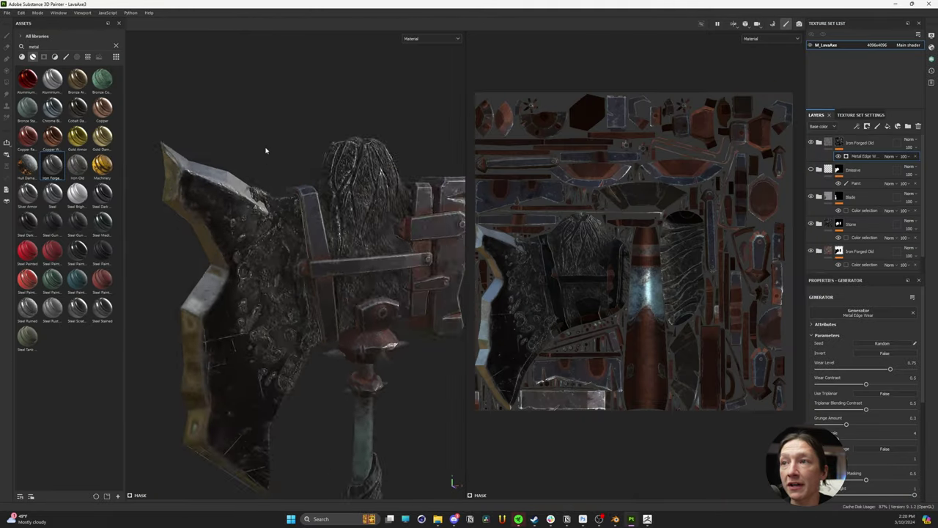
{"action": "left_click", "coordinate": [810, 46]}
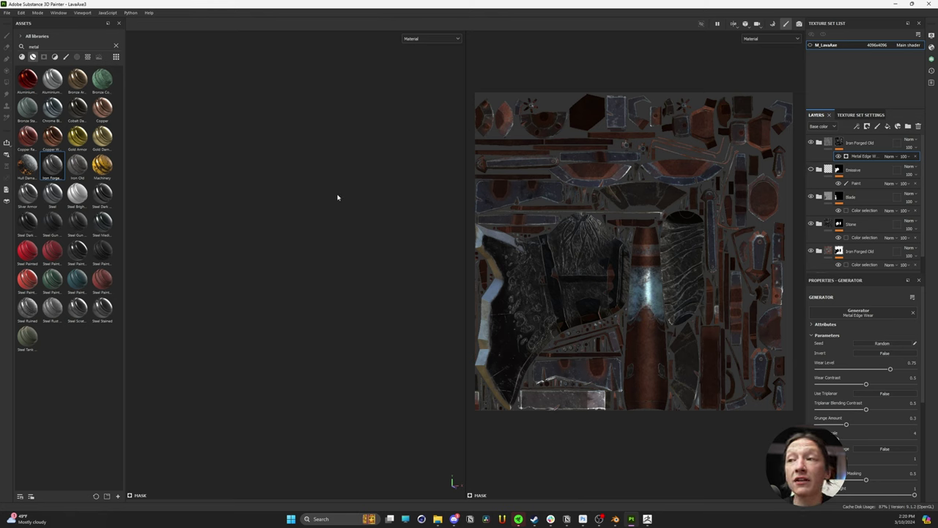
{"action": "left_click", "coordinate": [810, 45]}
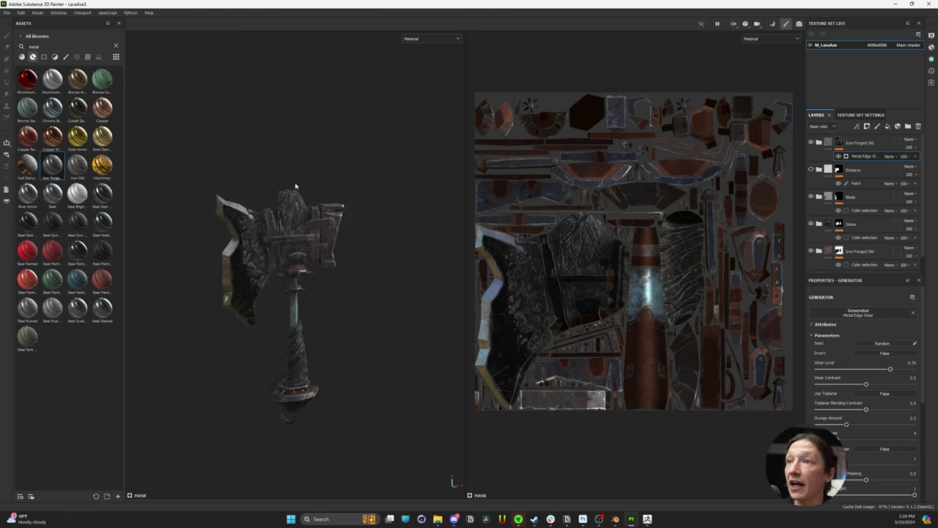